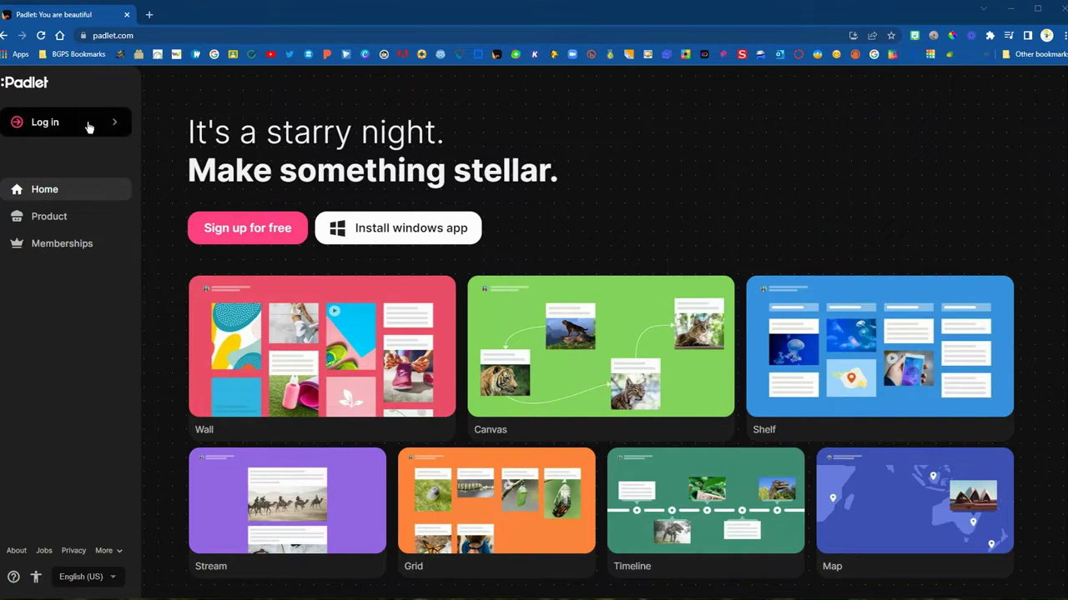
- Open the Padlet log-in page from the home page's left sidebar
left_click(55, 125)
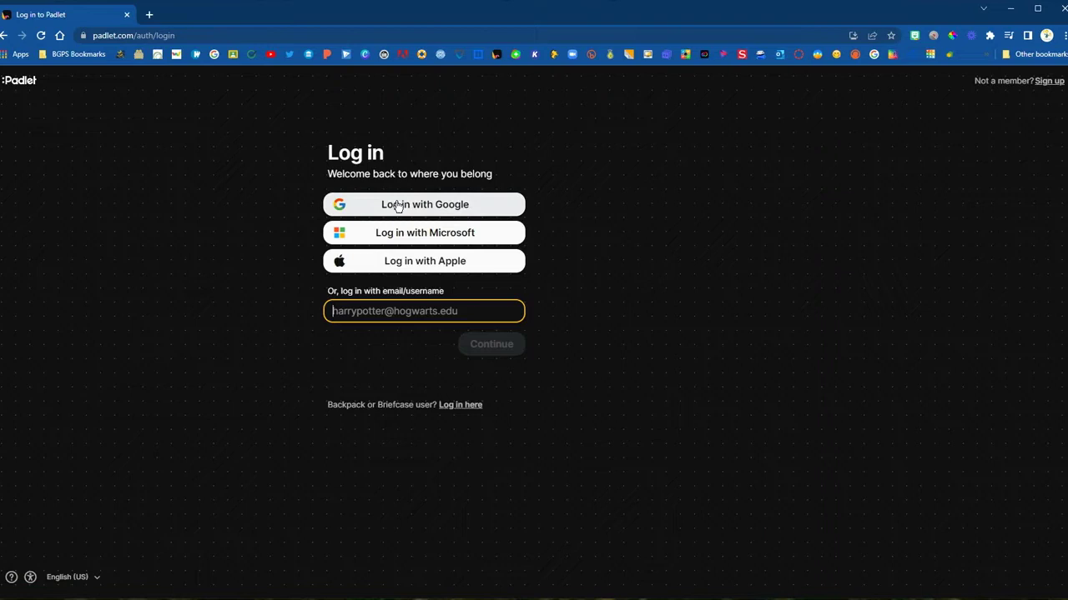
- Sign in with Google and browse the Recents, Made, Shared, Liked and Archived lists, ending on Made
left_click(426, 206)
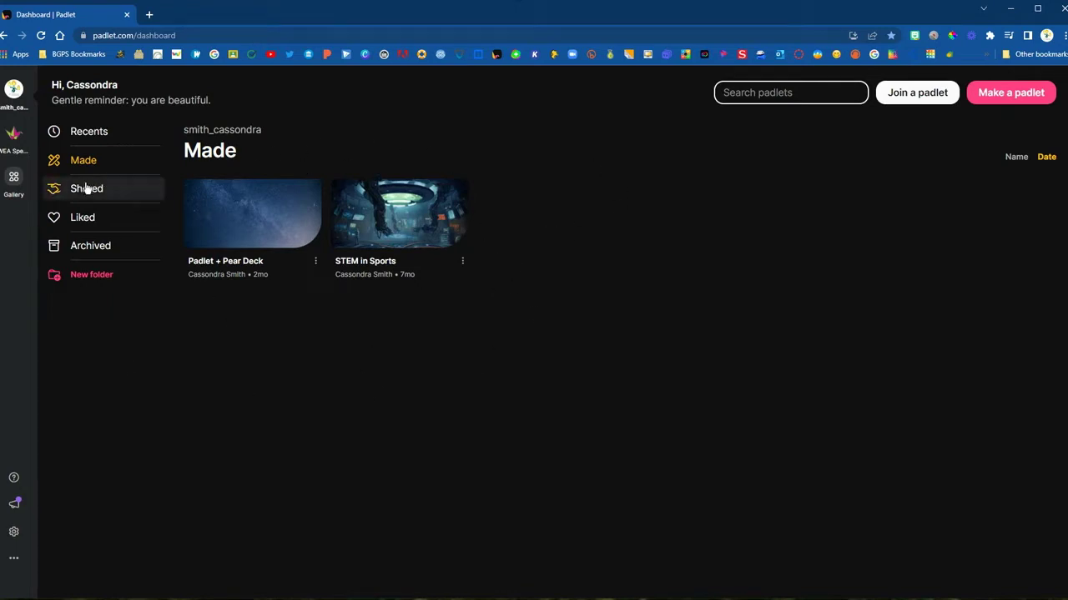
left_click(100, 133)
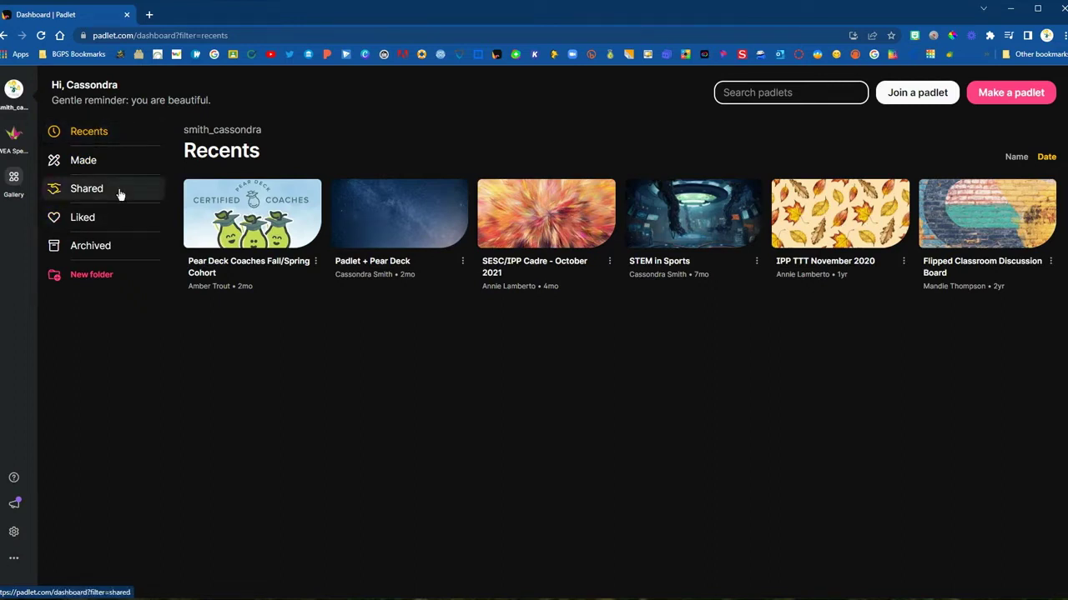
left_click(93, 169)
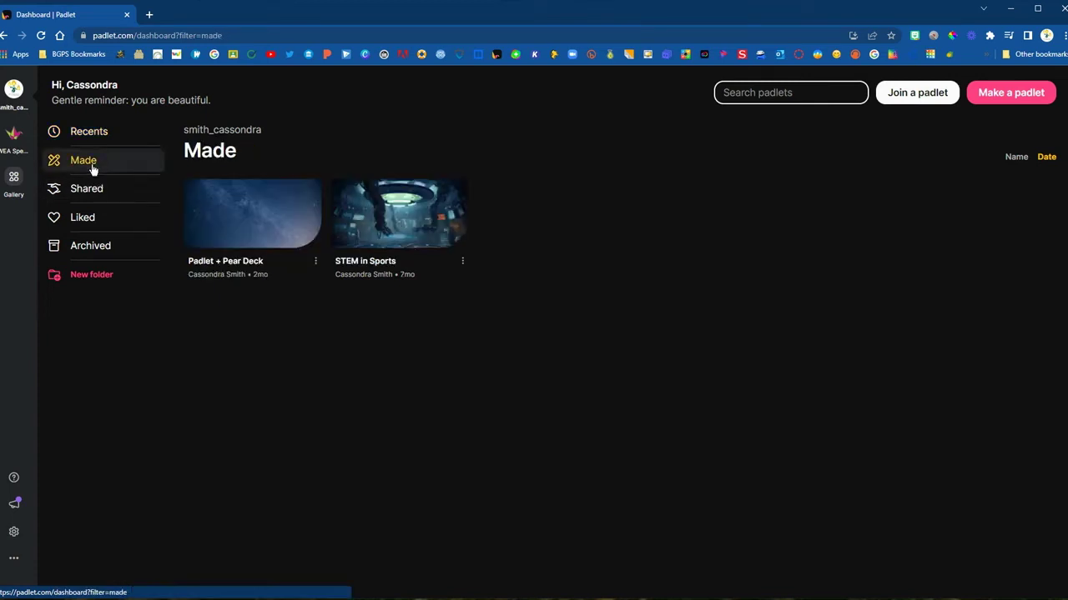
left_click(94, 191)
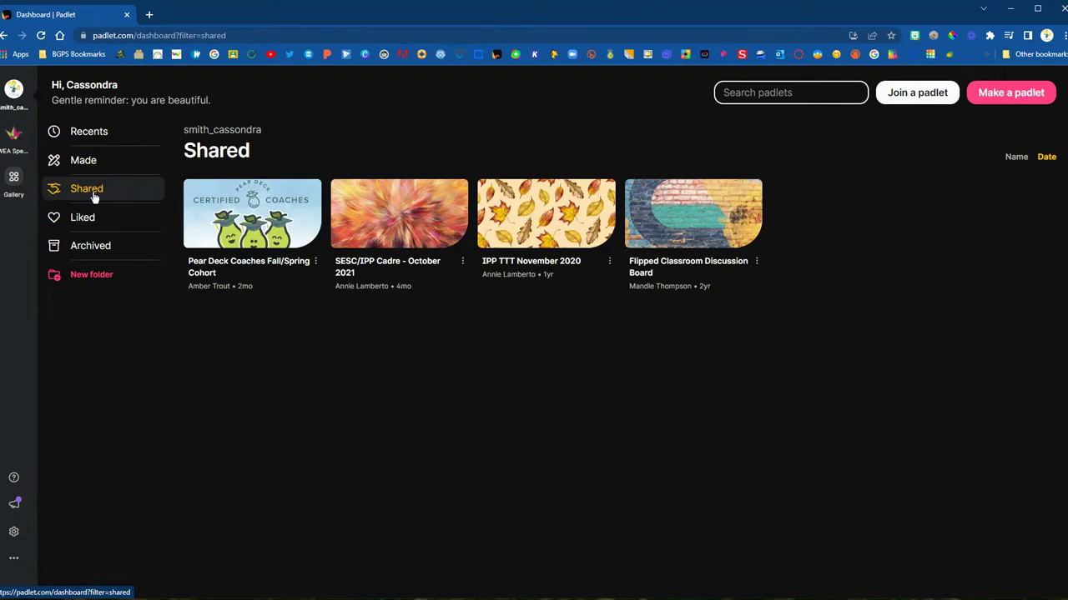
left_click(99, 221)
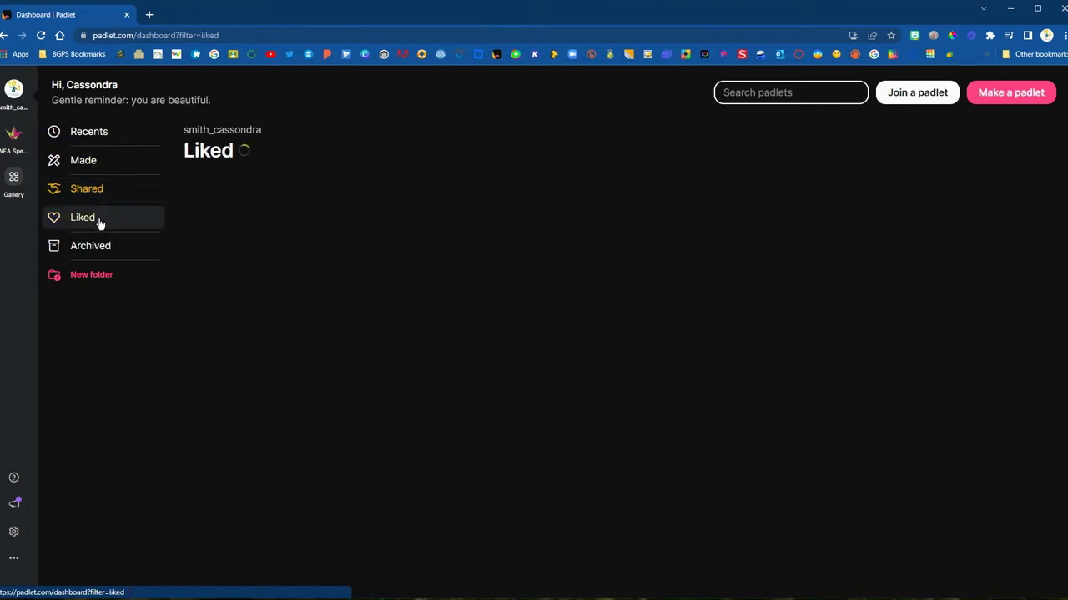
left_click(104, 248)
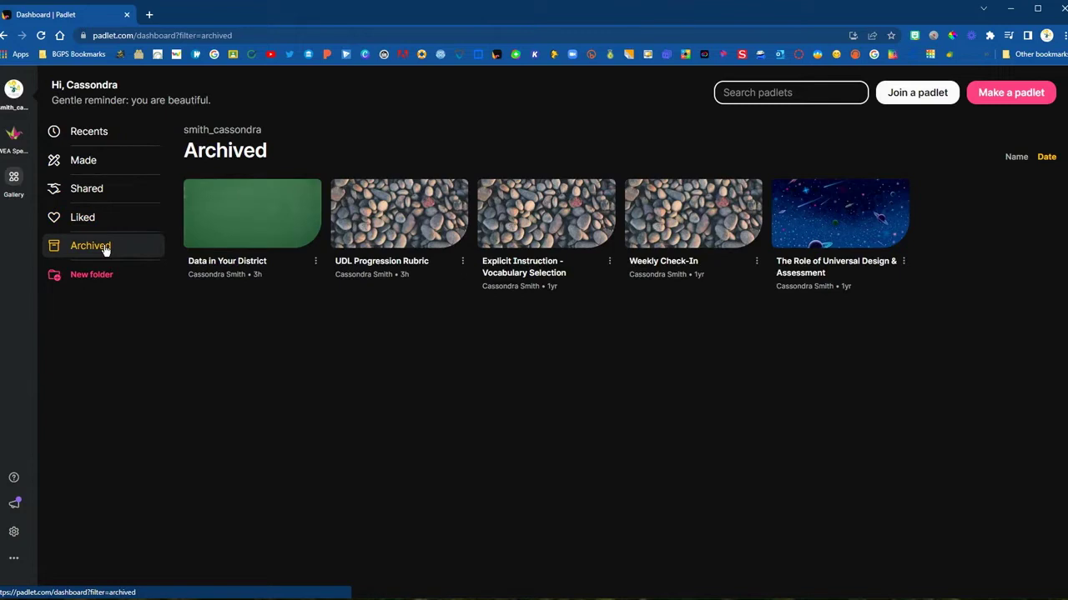
left_click(108, 165)
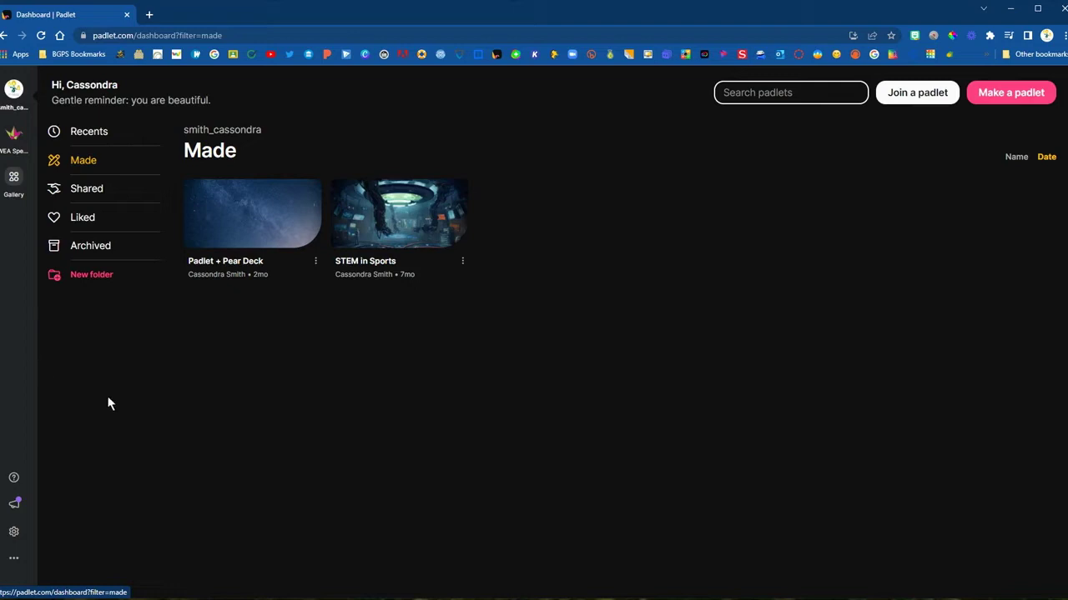
- Start a new padlet and preview the Wall, Stream, Grid and Shelf example layouts
left_click(1008, 96)
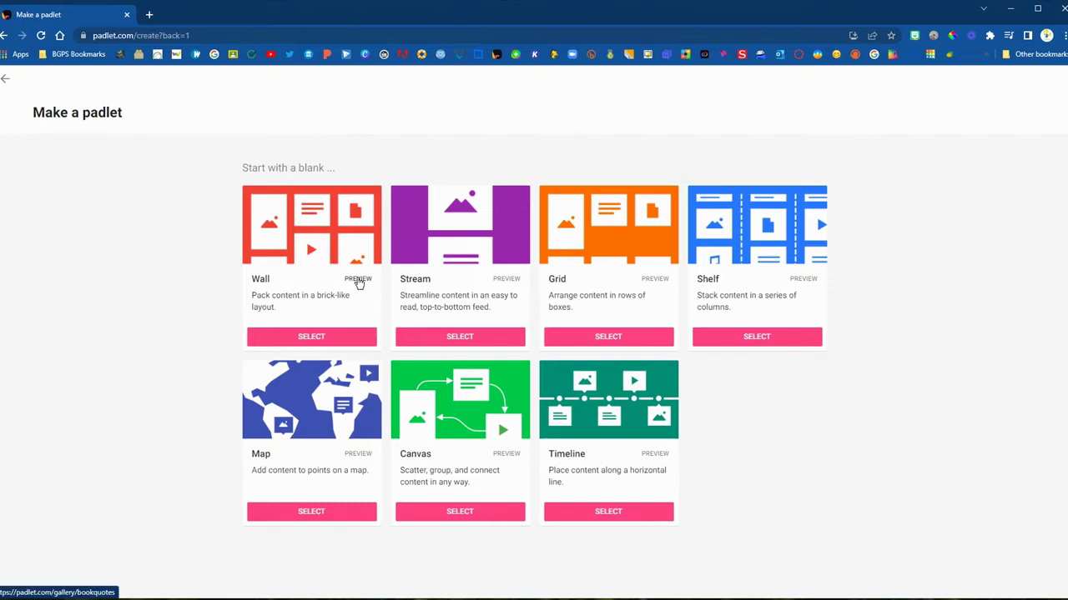
left_click(357, 280)
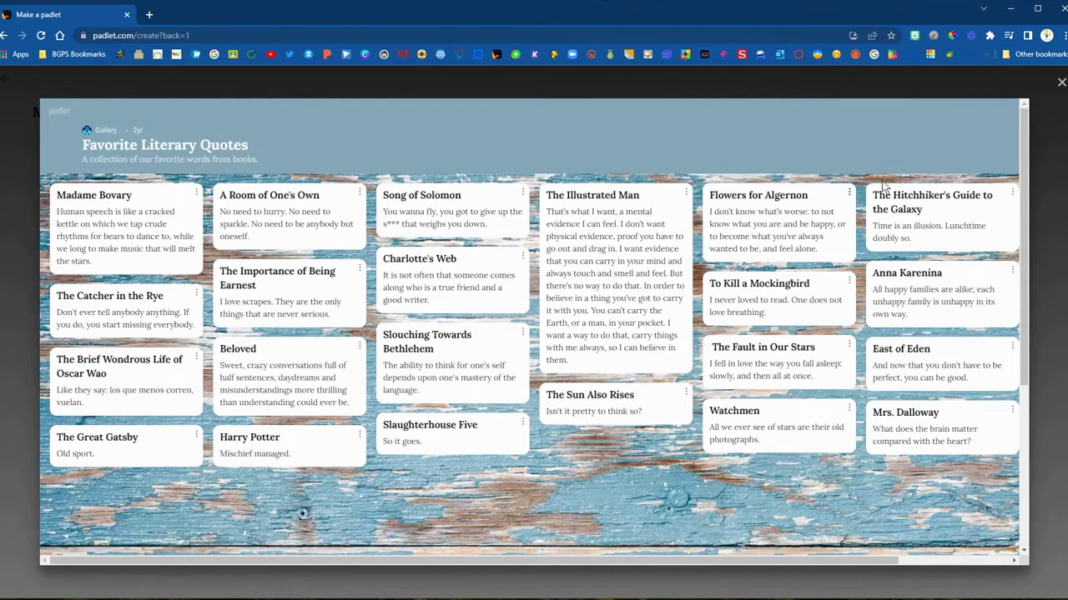
left_click(1060, 85)
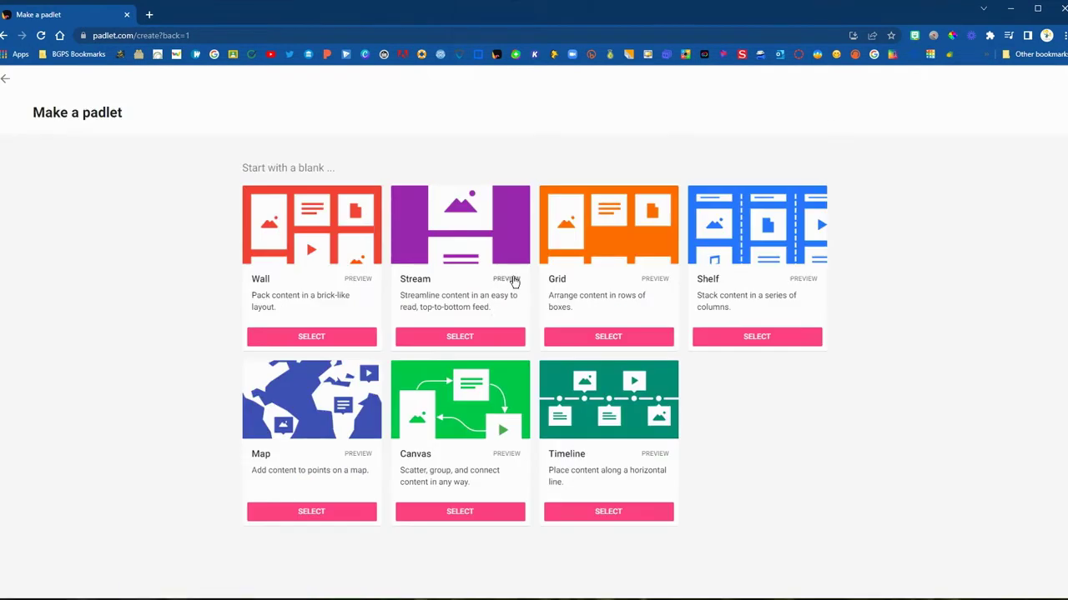
left_click(508, 281)
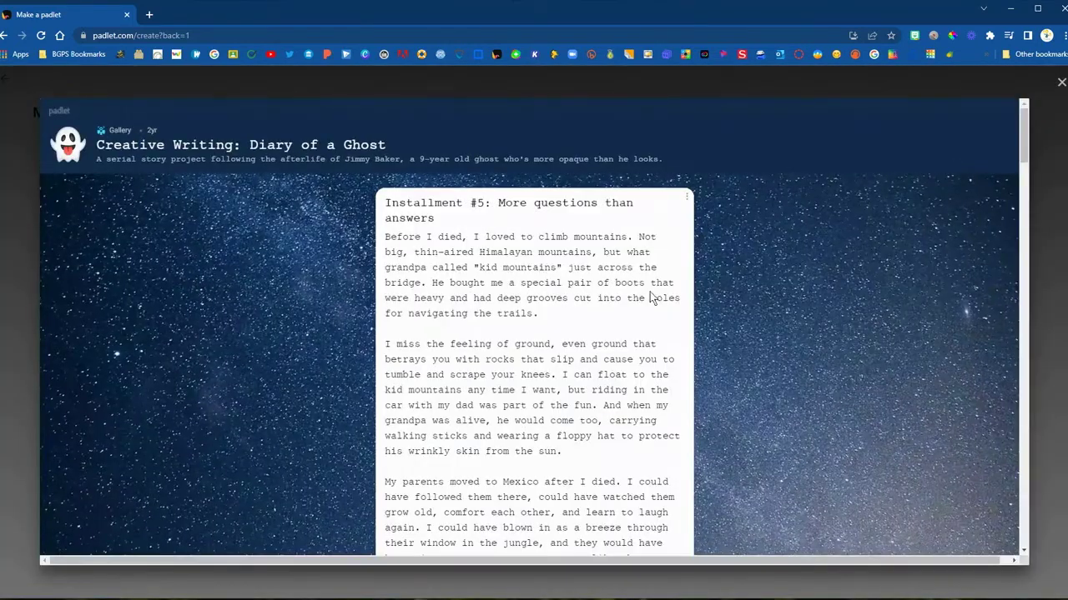
scroll(744, 311, "down", 3)
key("Escape")
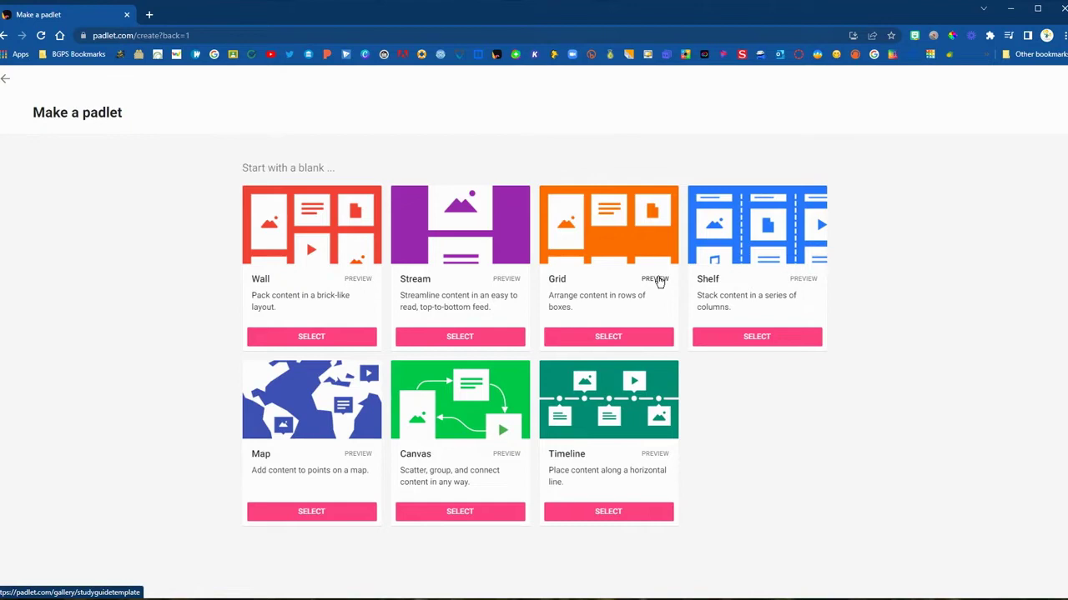
left_click(657, 279)
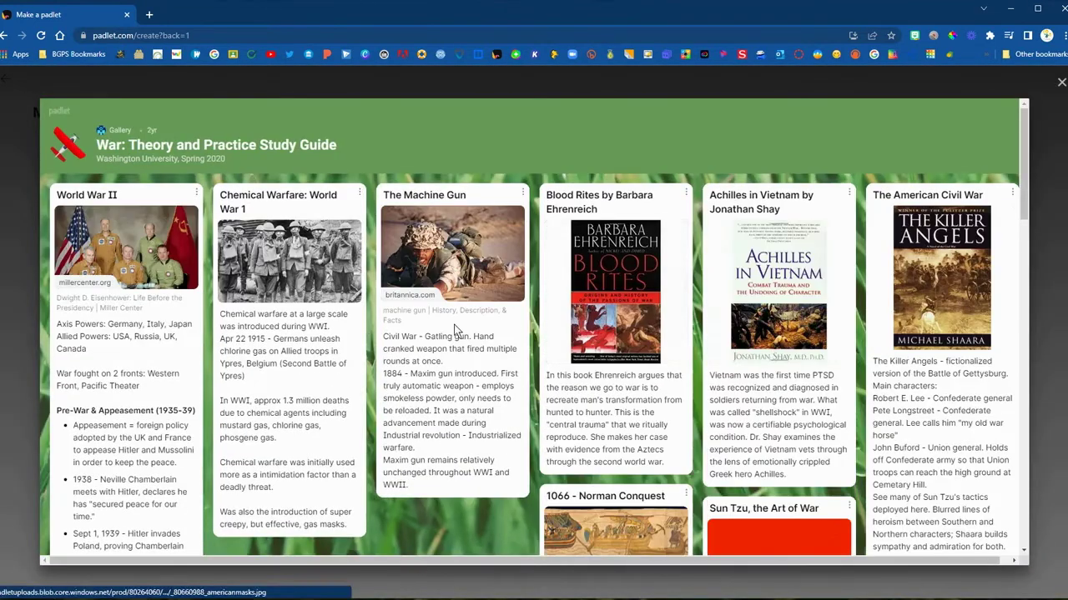
key("Escape")
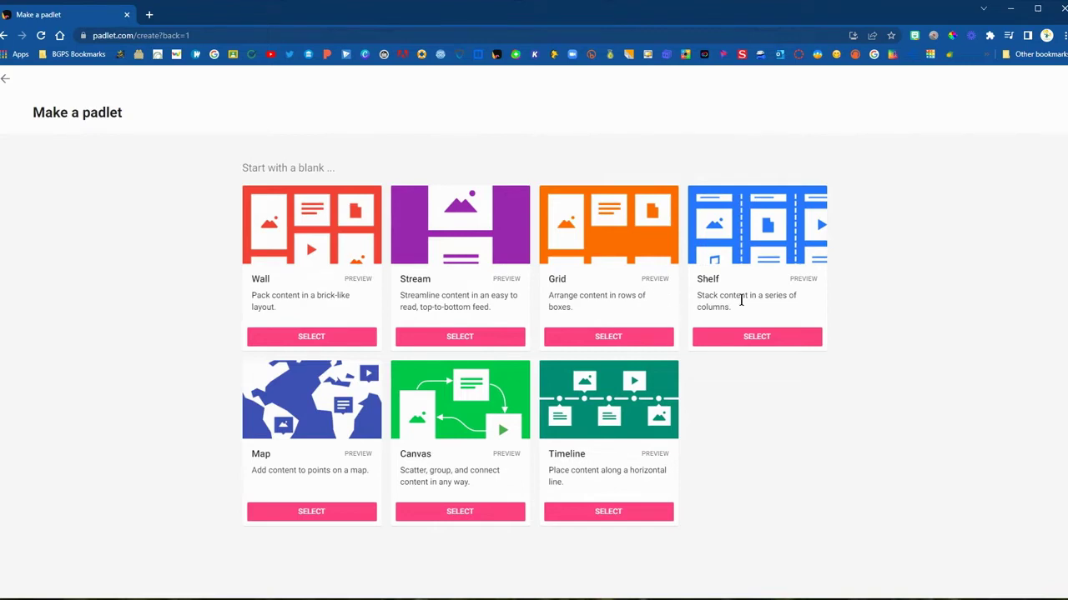
left_click(803, 280)
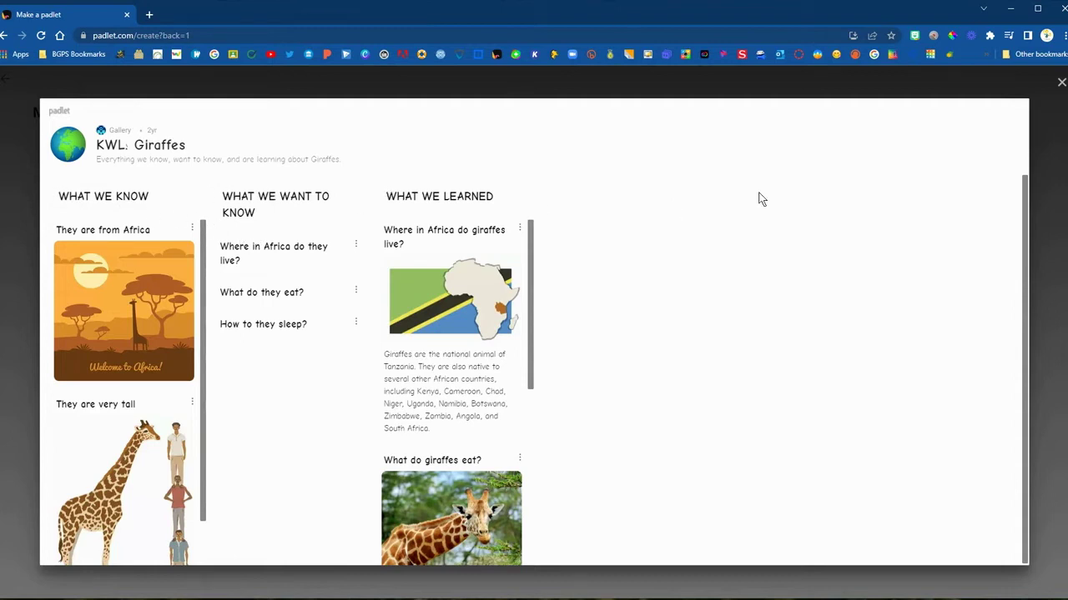
left_click(1061, 81)
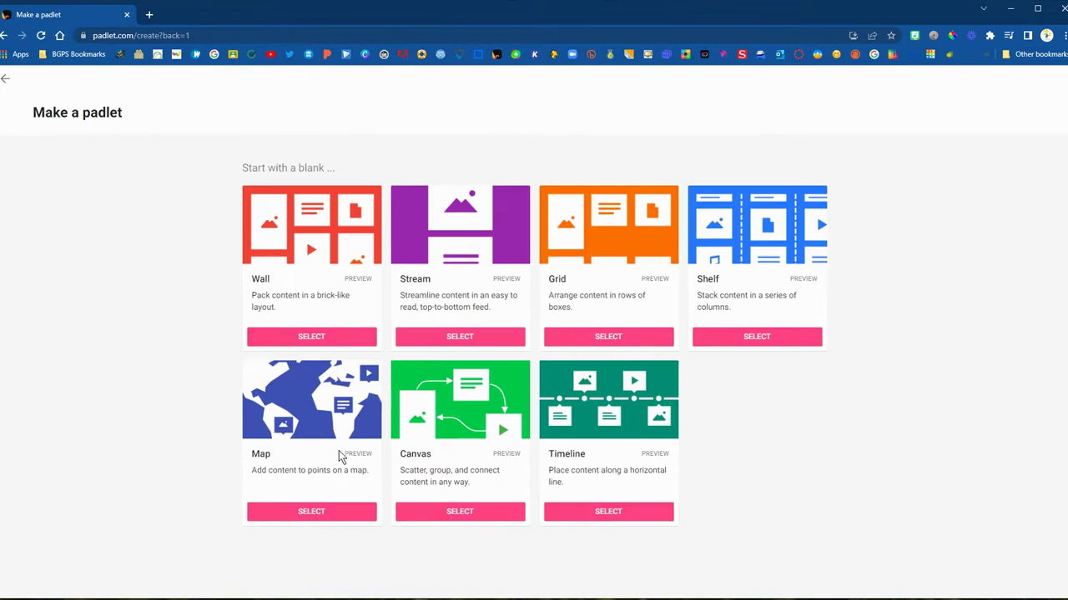
left_click(357, 455)
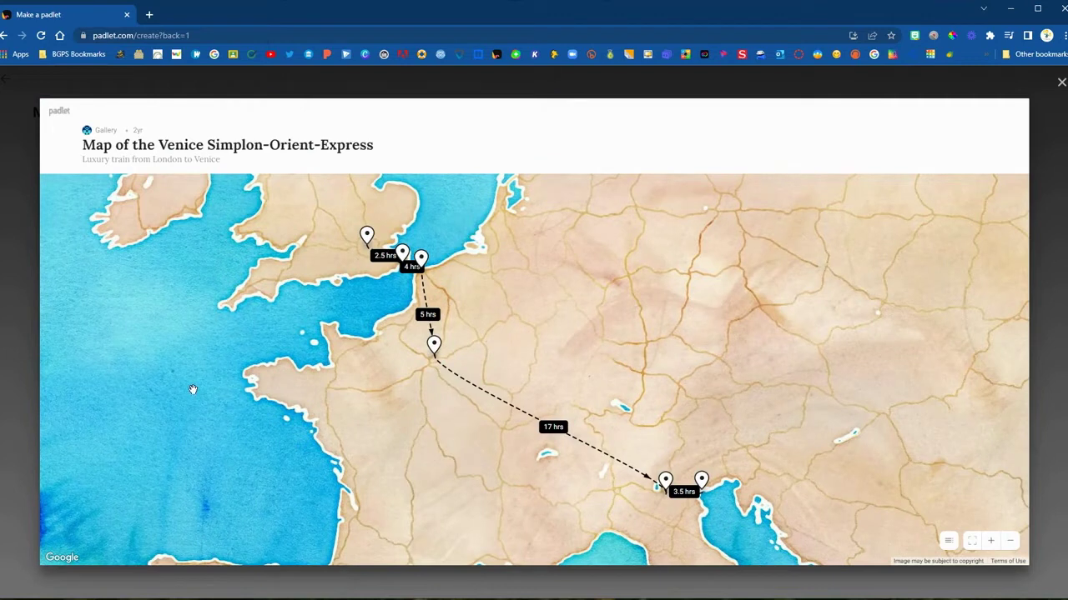
left_click(1016, 544)
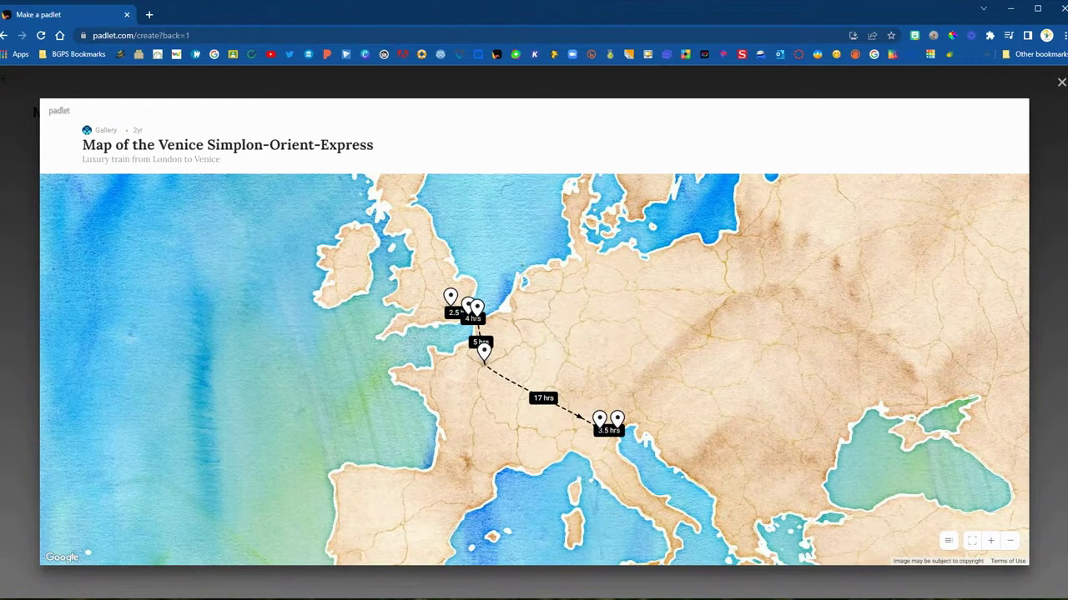
left_click(1061, 84)
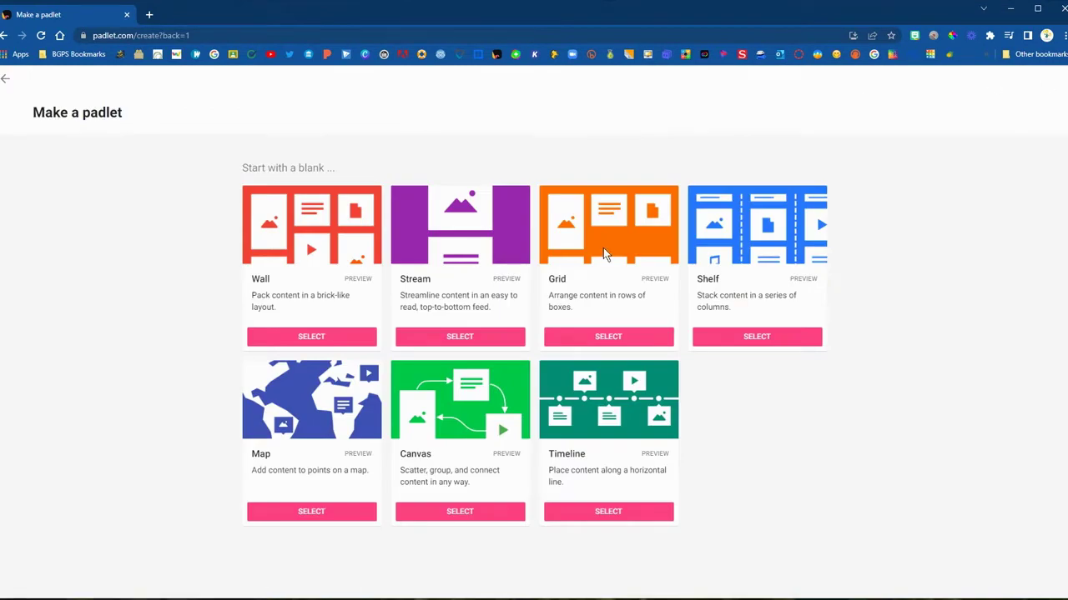
left_click(506, 454)
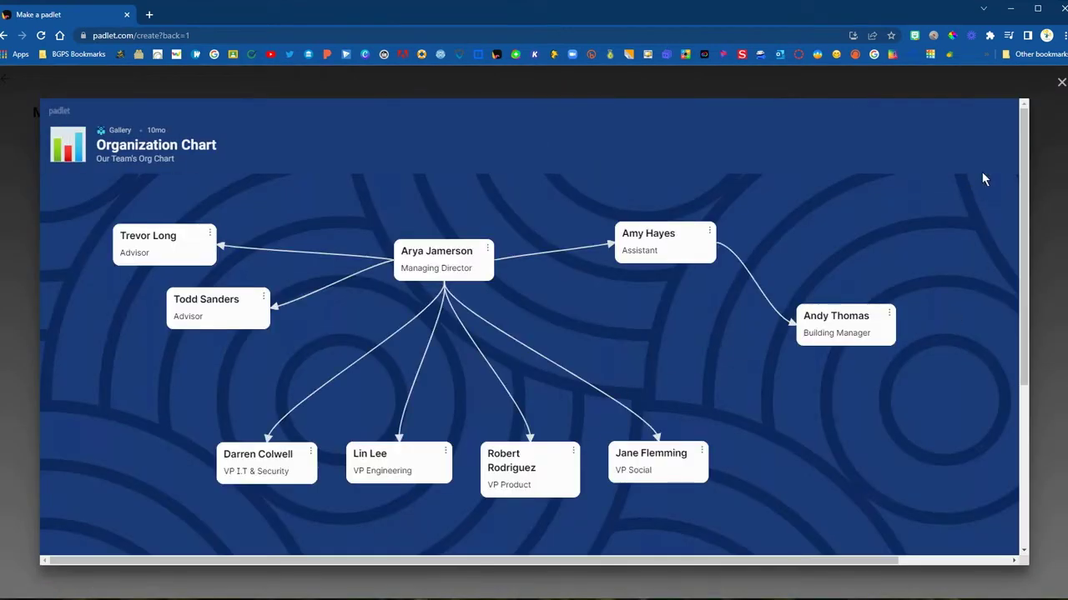
left_click(1060, 83)
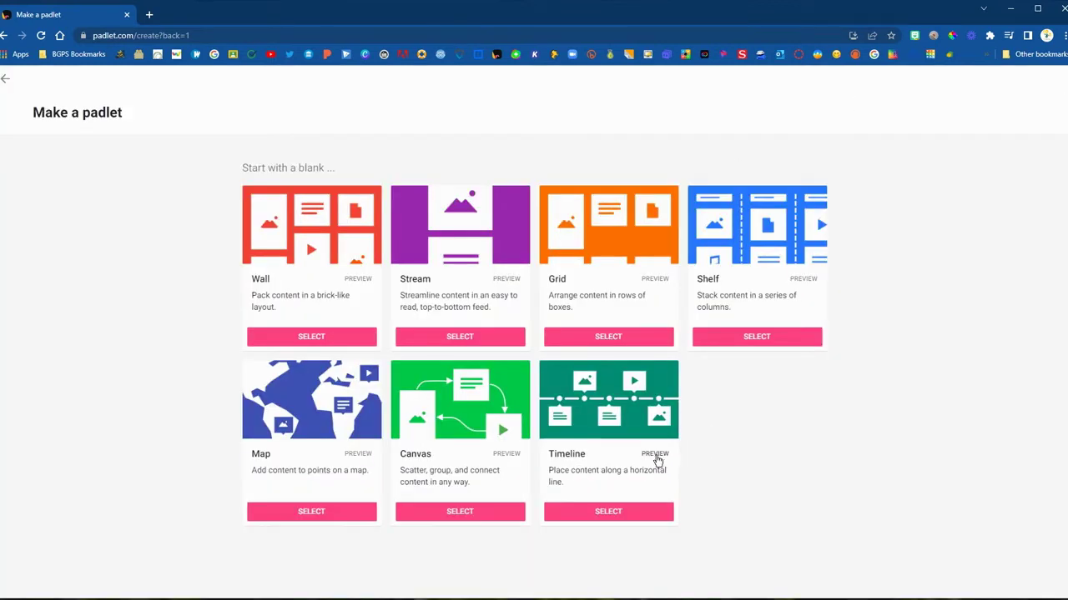
left_click(653, 456)
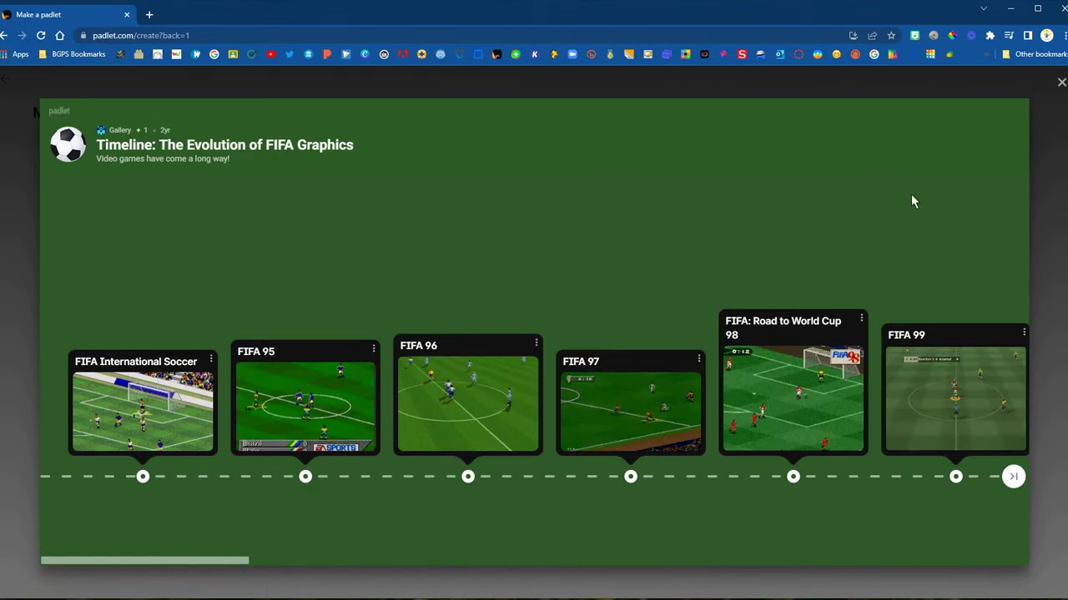
left_click(1061, 82)
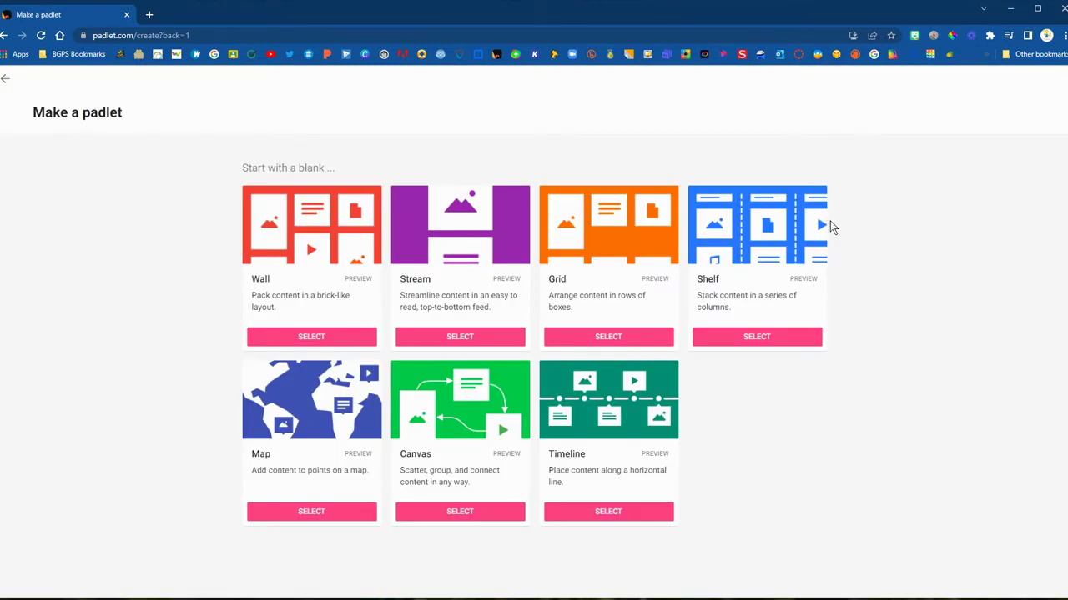
- Create a blank Wall padlet and retitle it 'Reflection'
left_click(283, 339)
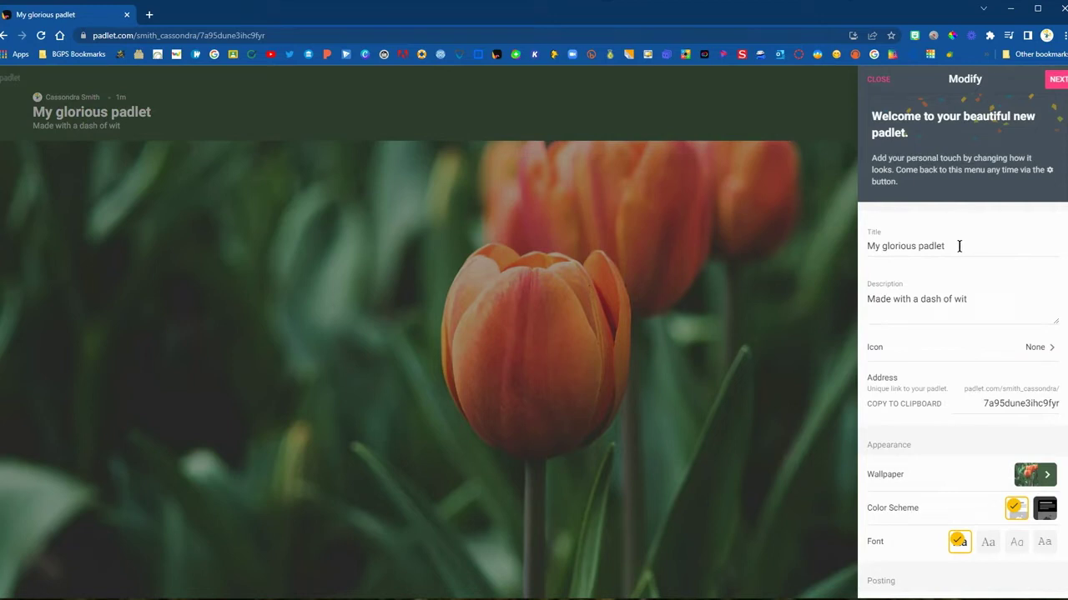
left_click_drag(959, 246, 778, 245)
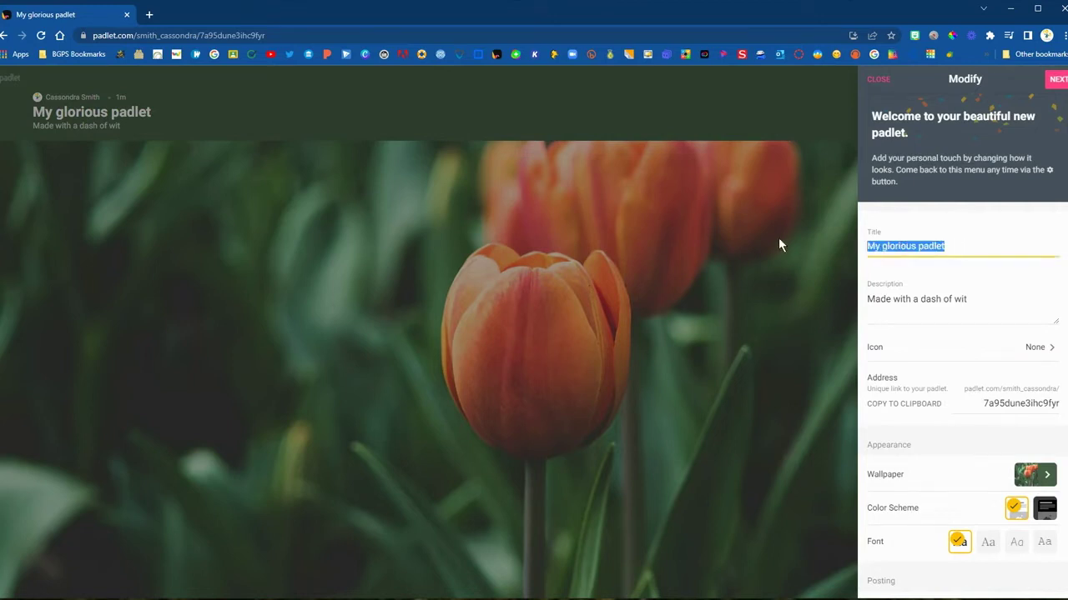
type("Ref")
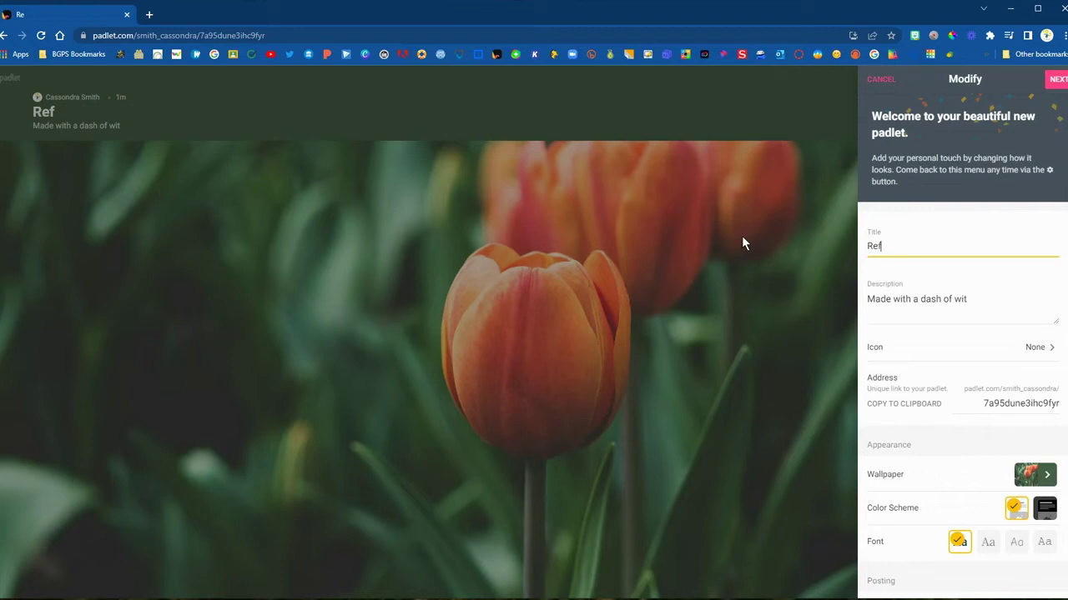
type("lection")
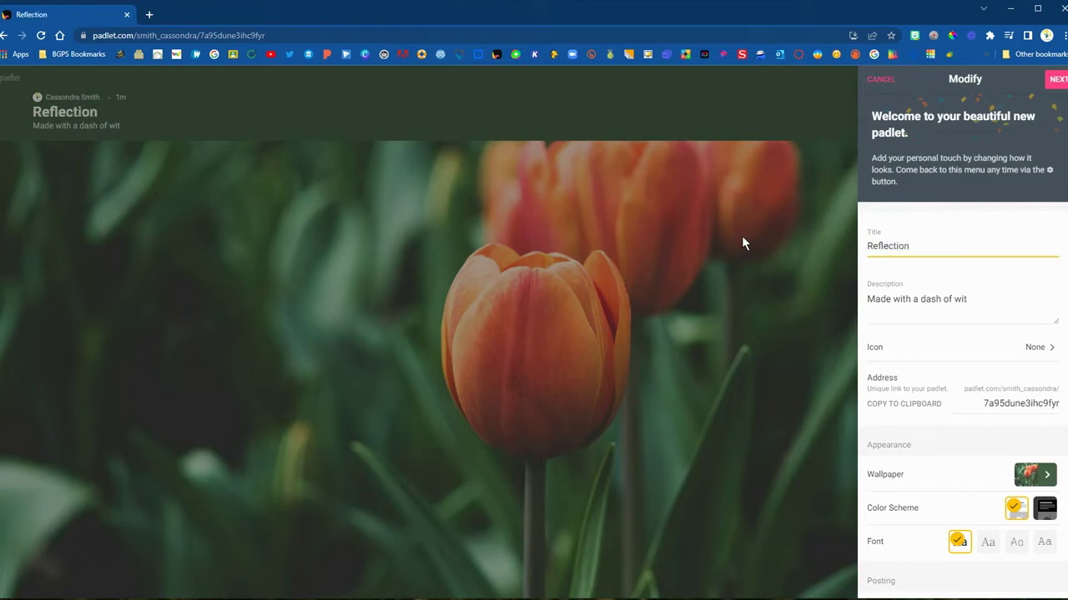
- Replace the description with instructions to post thoughts, ideas and questions using the plus sign
left_click(870, 299)
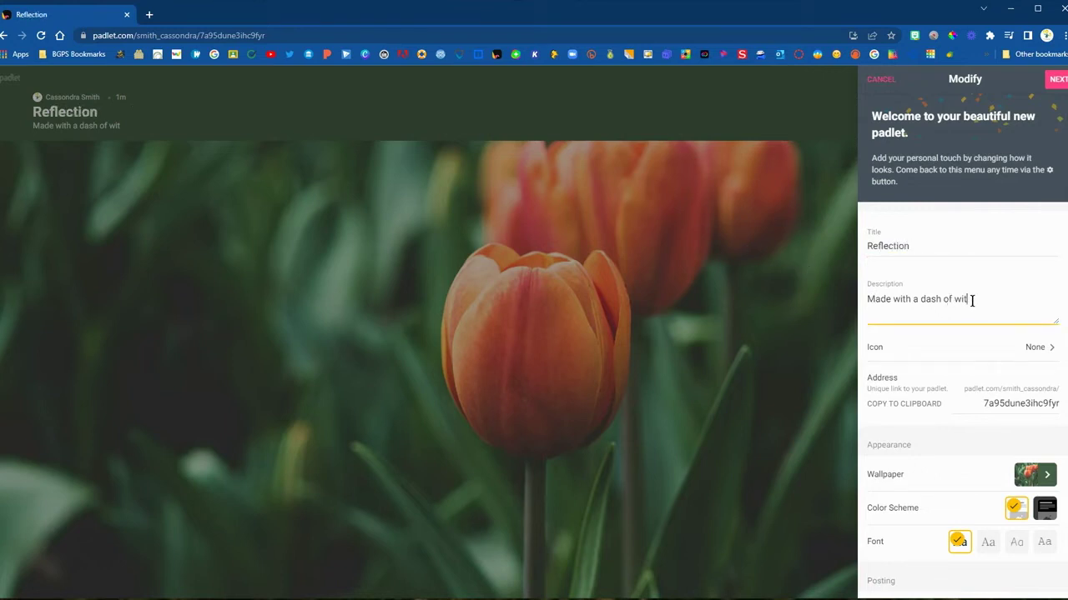
left_click_drag(971, 300, 852, 294)
type("Use the plus sign in the lower right corner to add a post with your thoughts, ideas, and any questions about our session.")
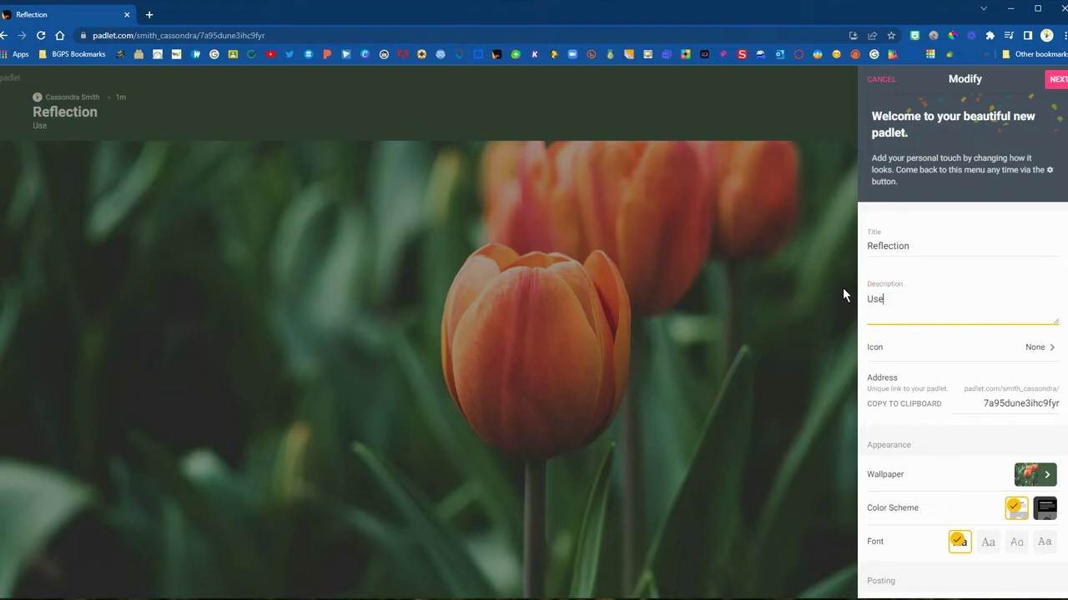
- Make the thinking-face emoji the padlet icon, found by searching emojis for 'thi'
left_click(1037, 349)
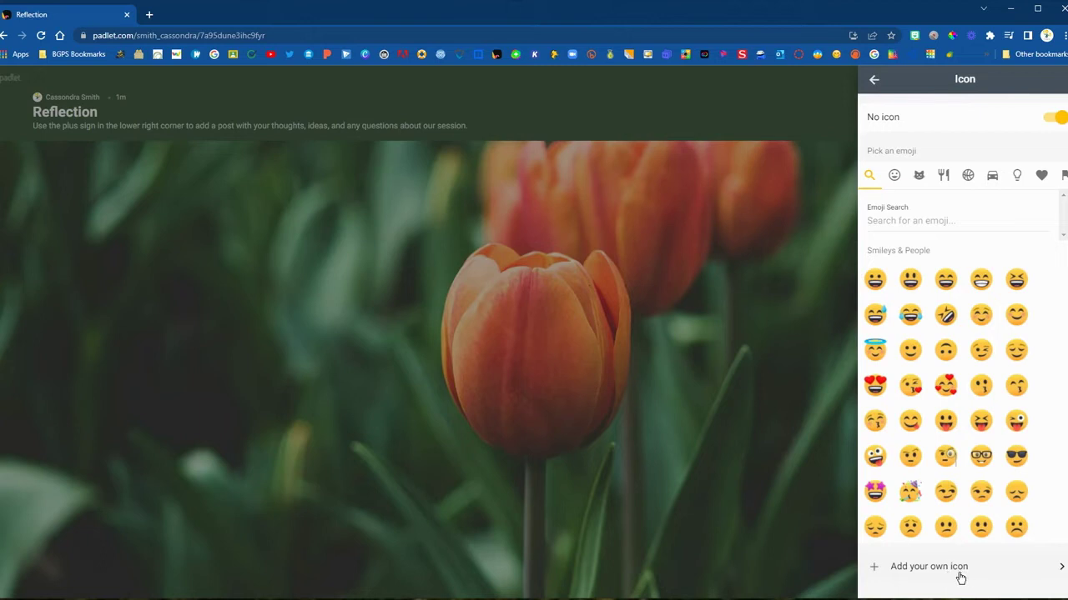
left_click(917, 219)
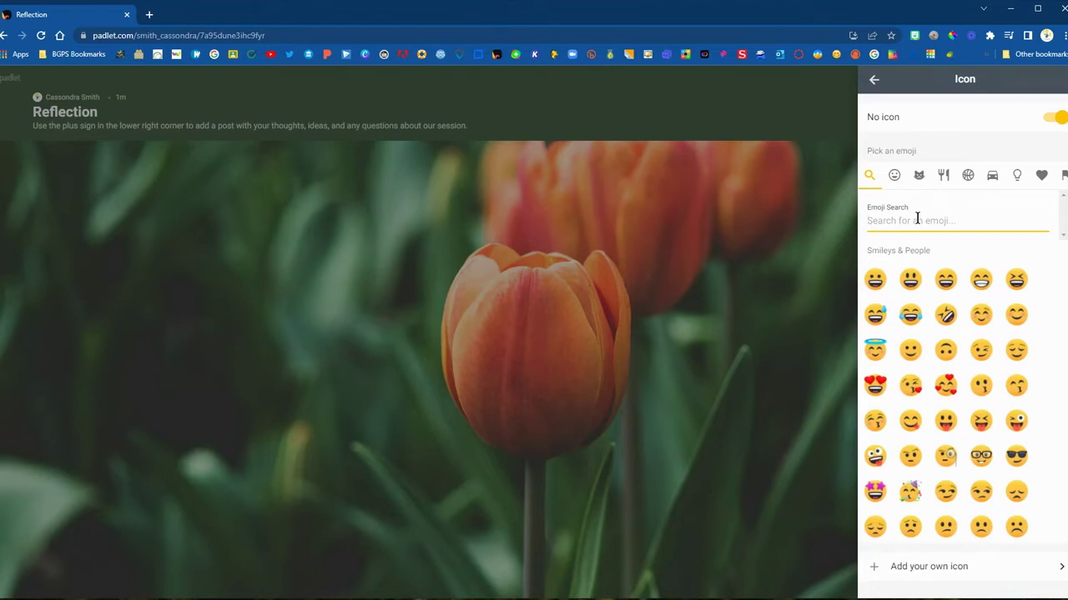
type("thi")
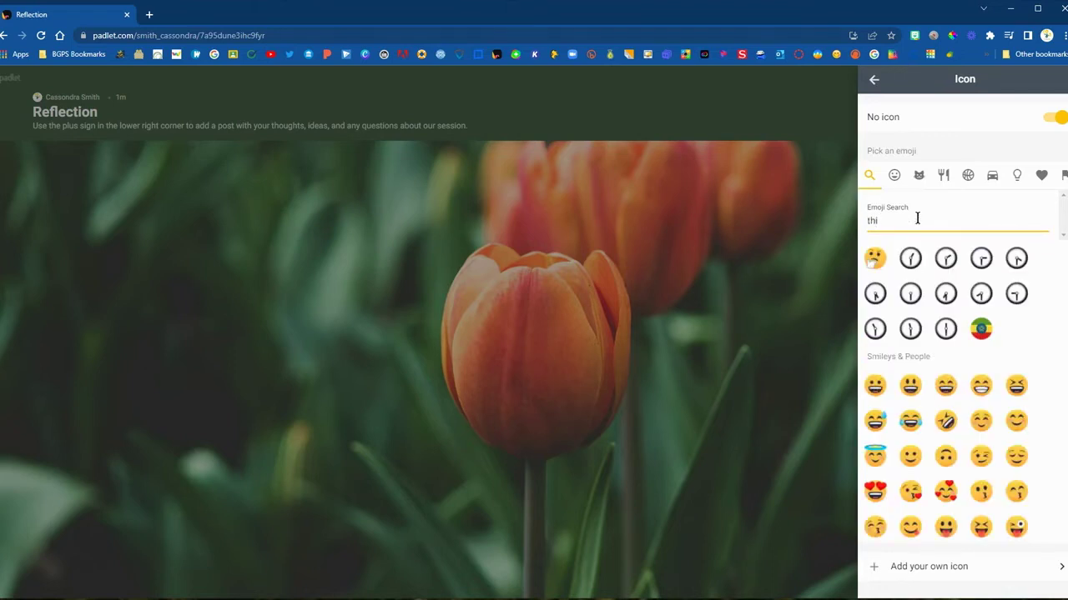
left_click(876, 259)
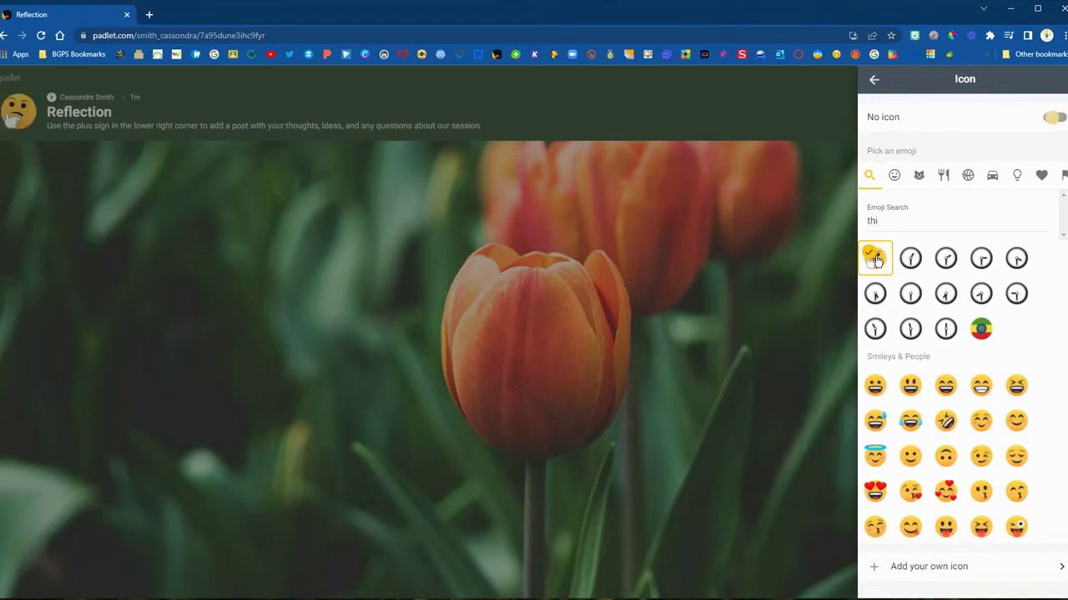
left_click(882, 87)
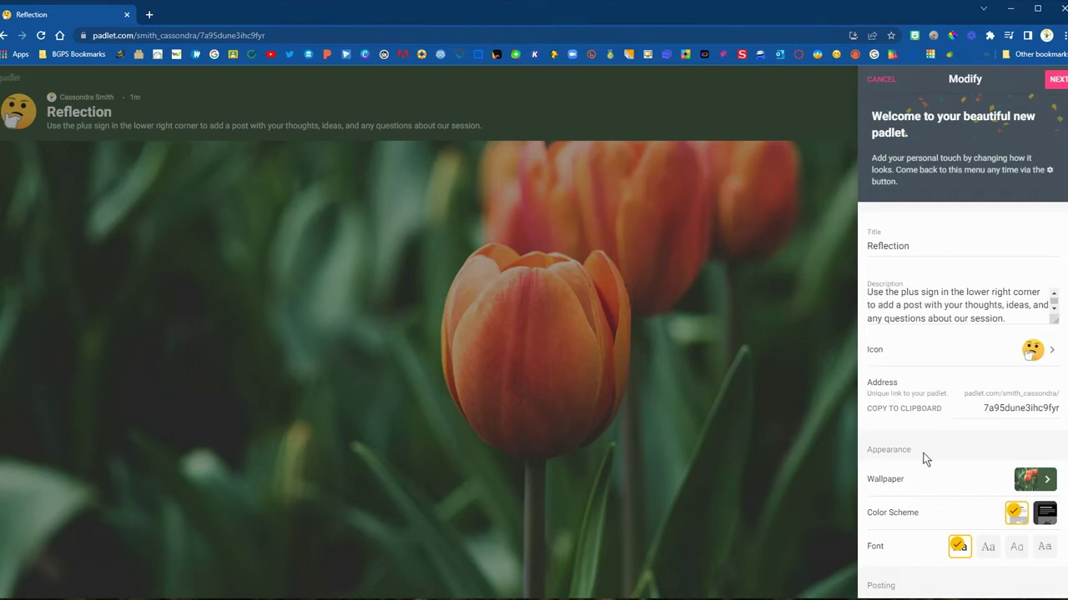
- Change the wallpaper to the Sunset watercolour picture from the Pictures category
scroll(924, 459, "down", 3)
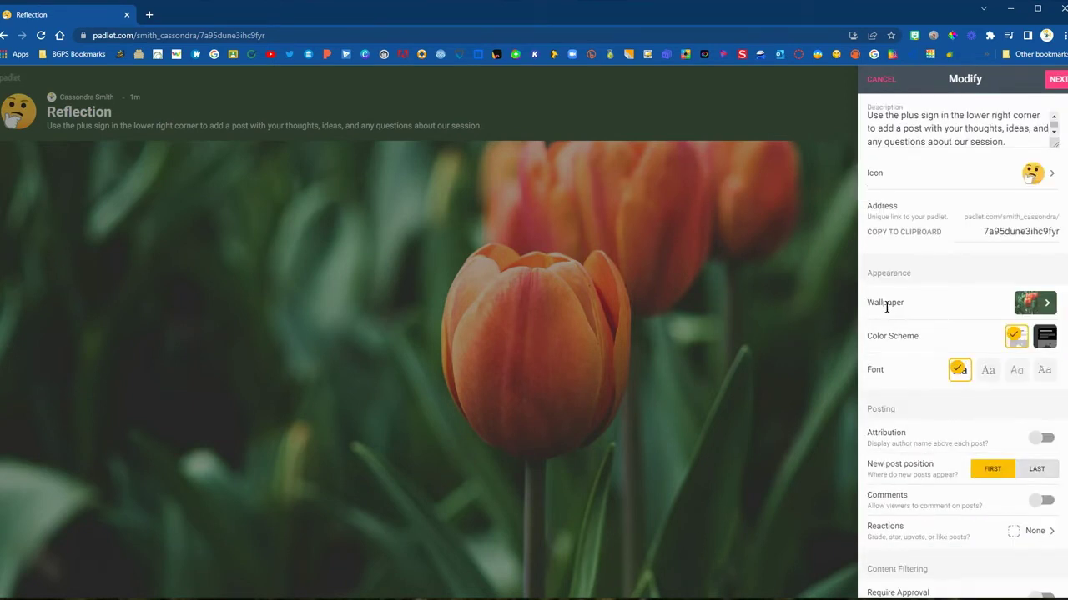
left_click(1032, 303)
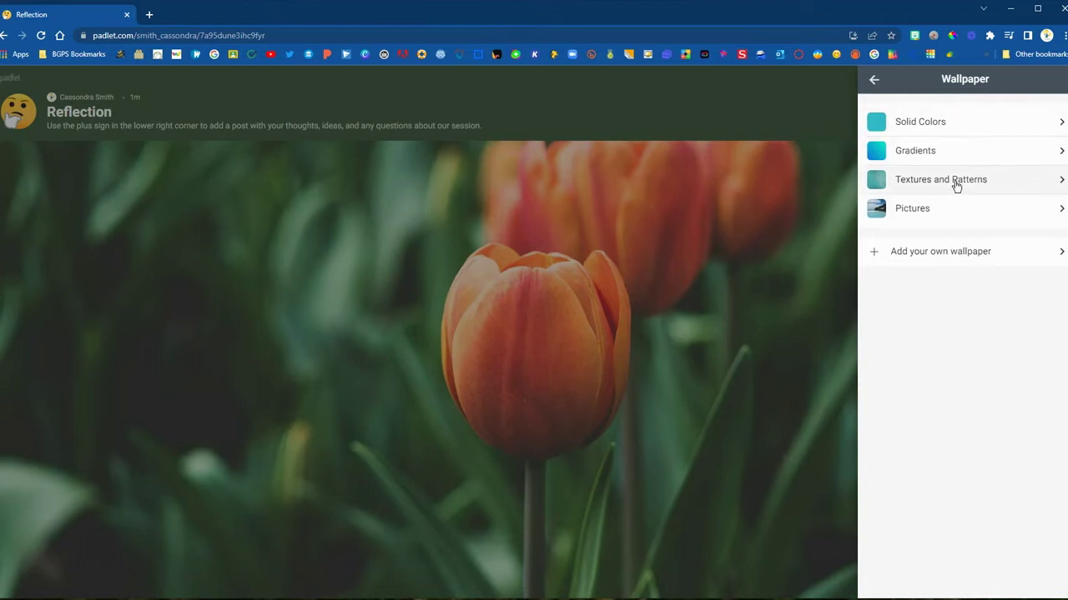
left_click(950, 214)
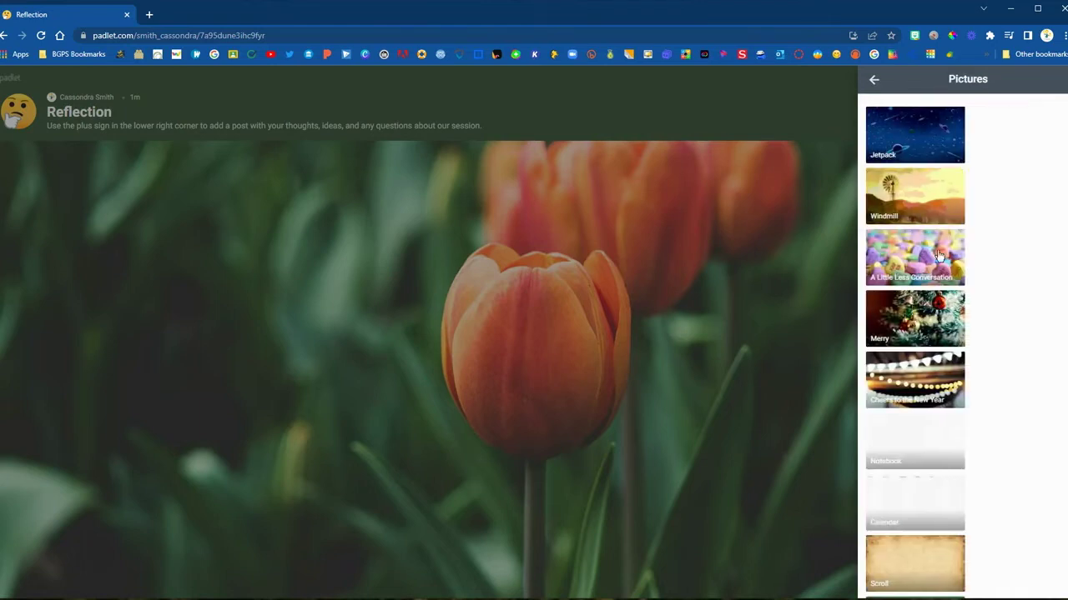
scroll(943, 289, "down", 3)
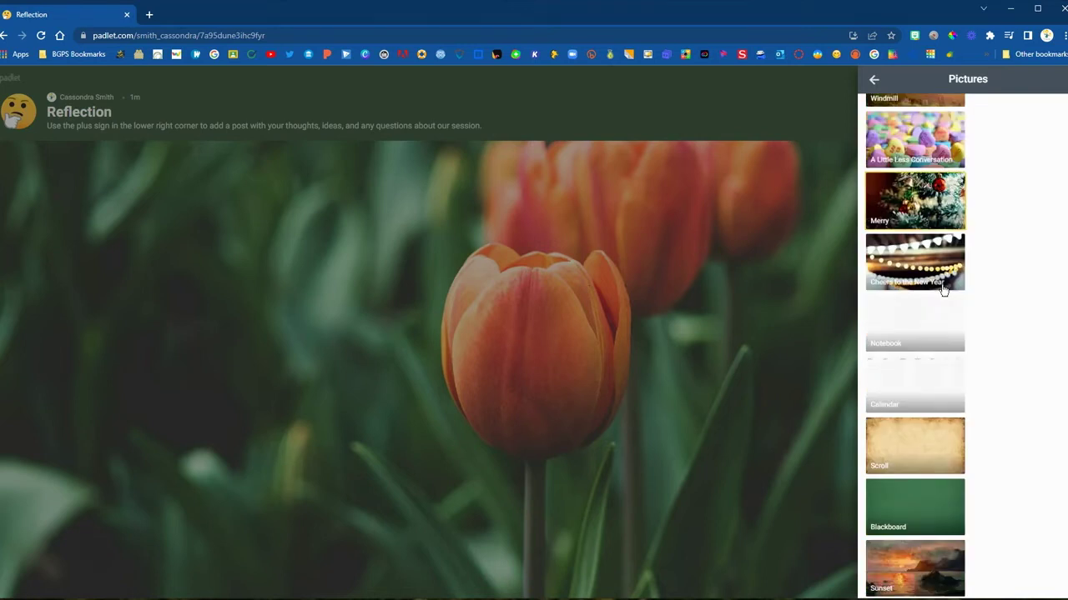
scroll(943, 288, "down", 3)
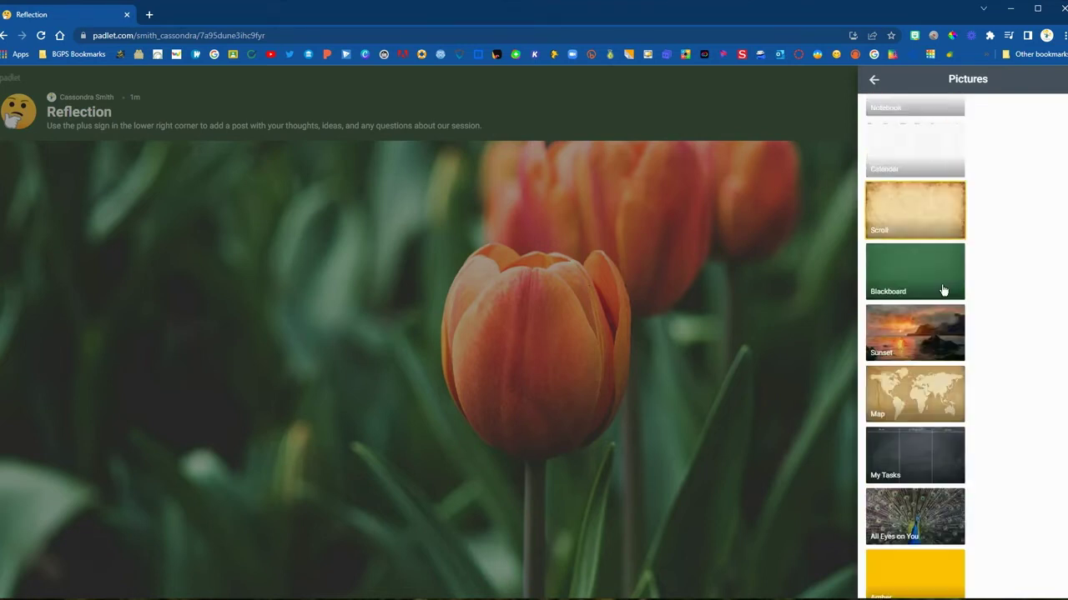
left_click(938, 285)
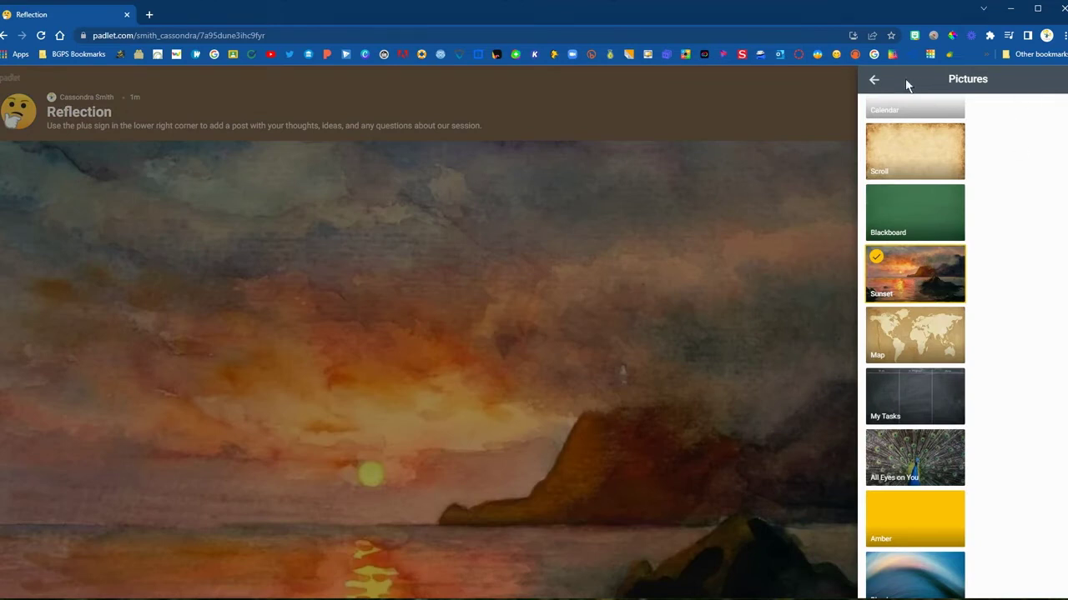
left_click(872, 82)
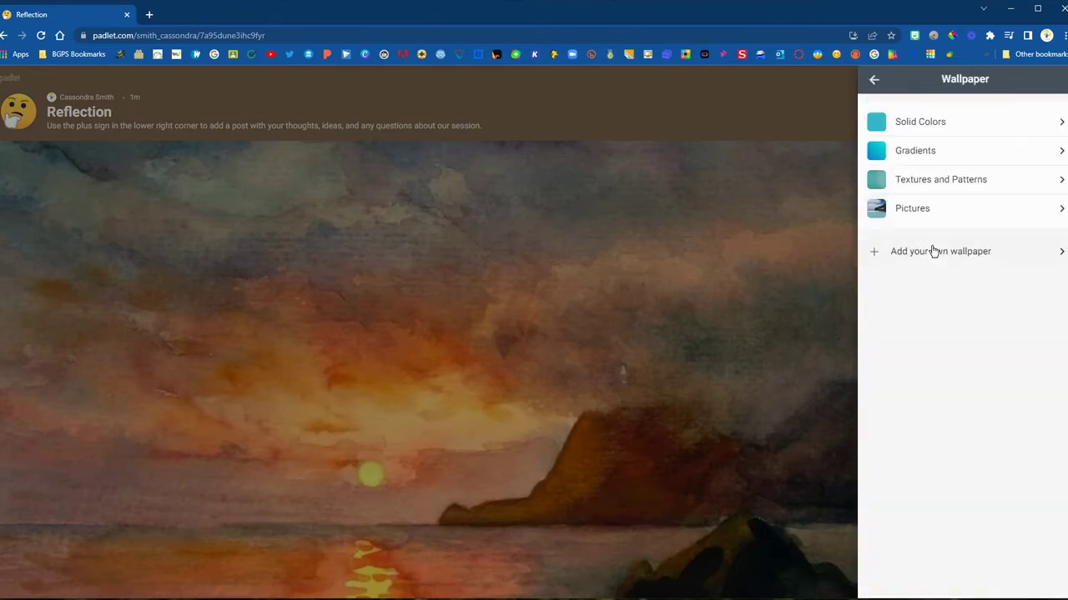
- Try the dark colour scheme, revert to light, and switch Comments on
left_click(875, 82)
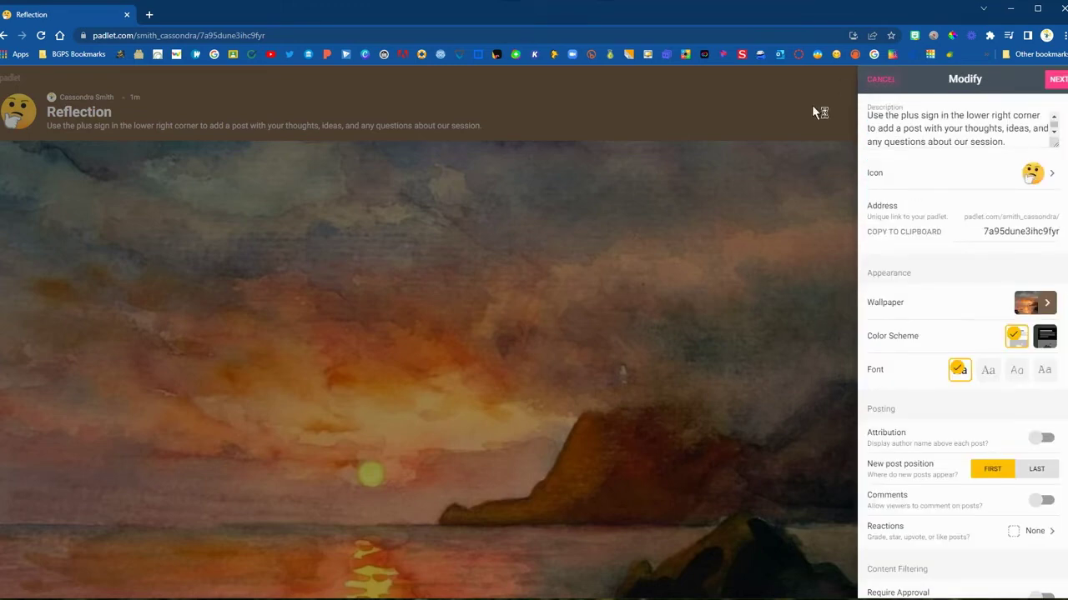
left_click(1048, 337)
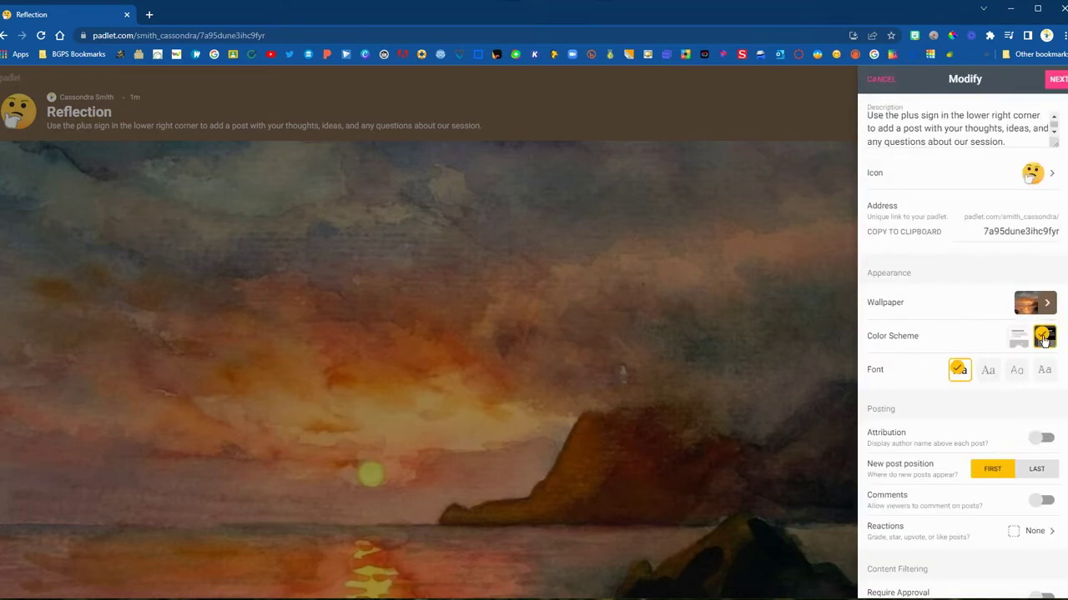
left_click(1018, 340)
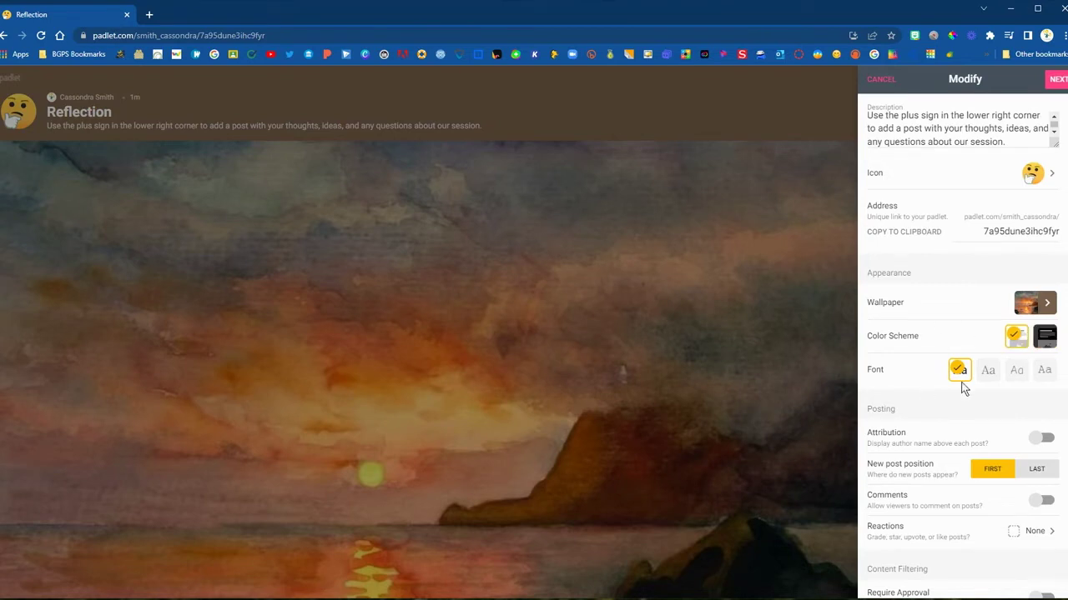
scroll(960, 429, "down", 3)
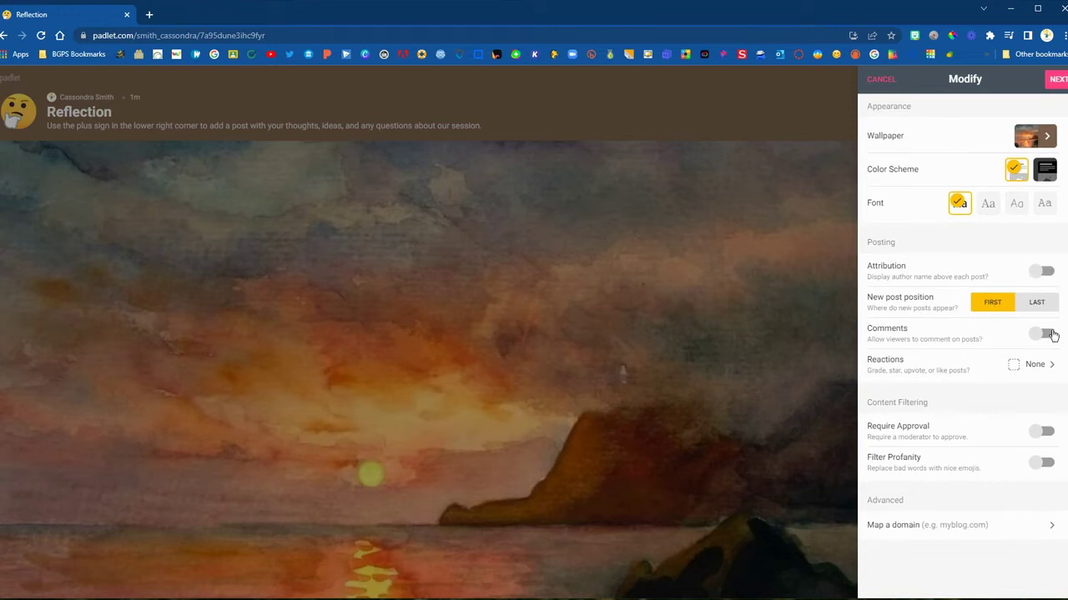
left_click(1041, 335)
- Finish the setup, view the board, and open the padlet's privacy settings under Share
left_click(1056, 80)
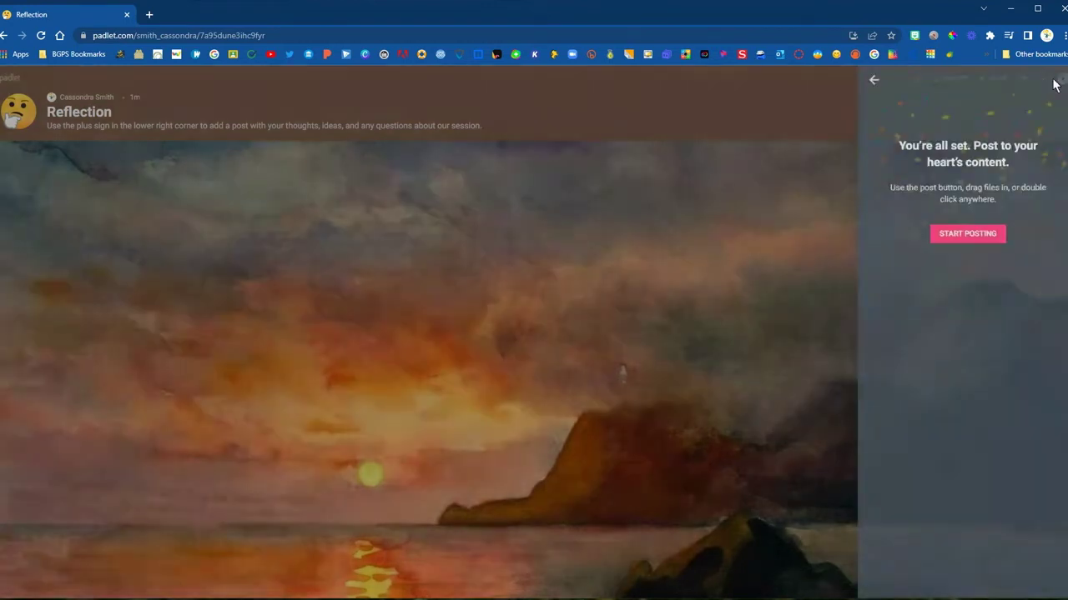
left_click(967, 237)
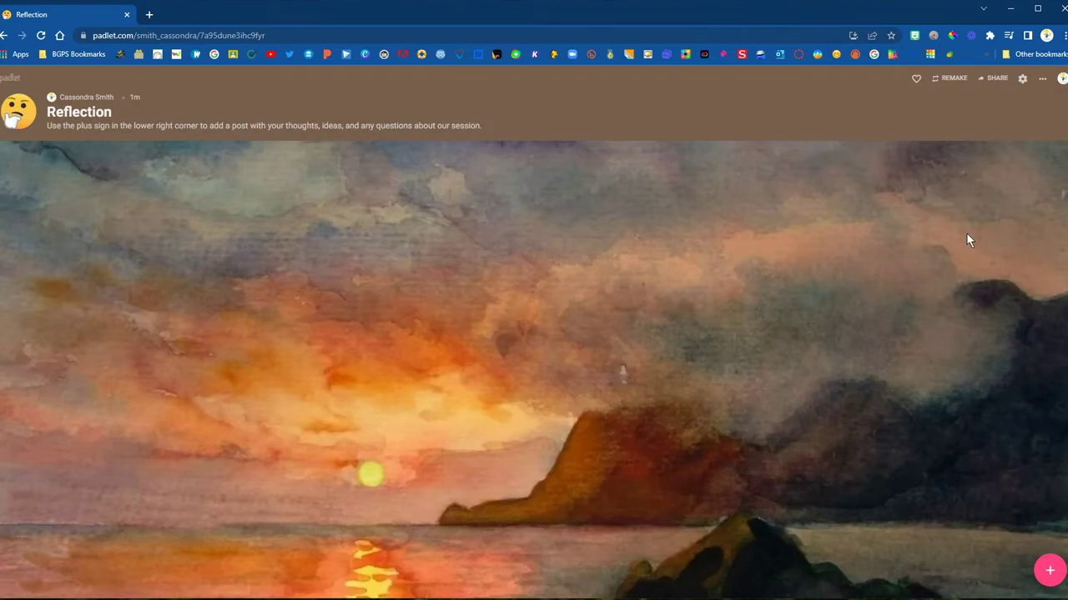
left_click(993, 78)
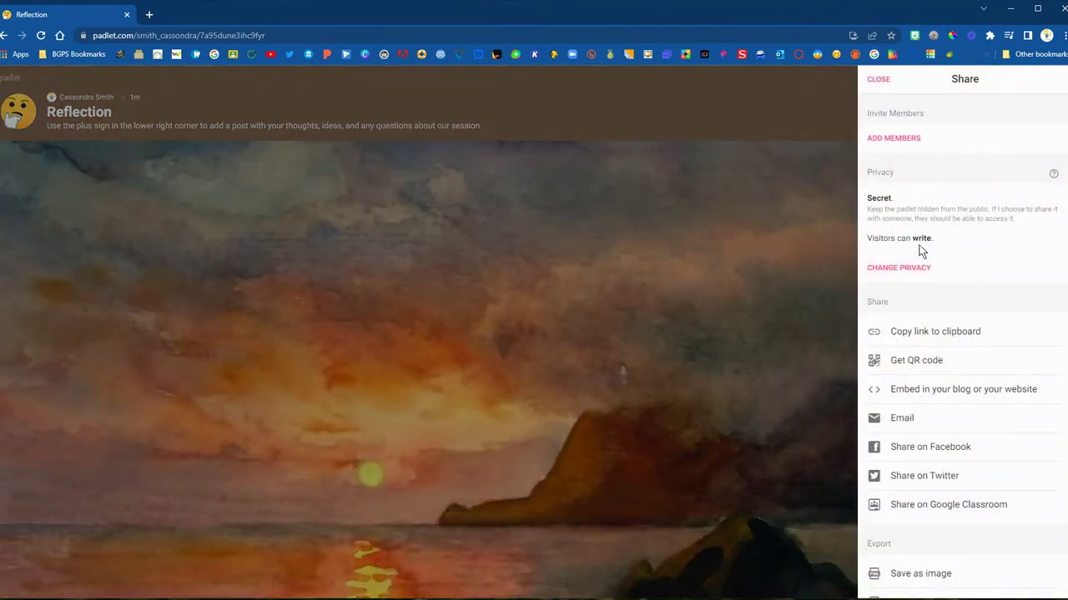
left_click(894, 275)
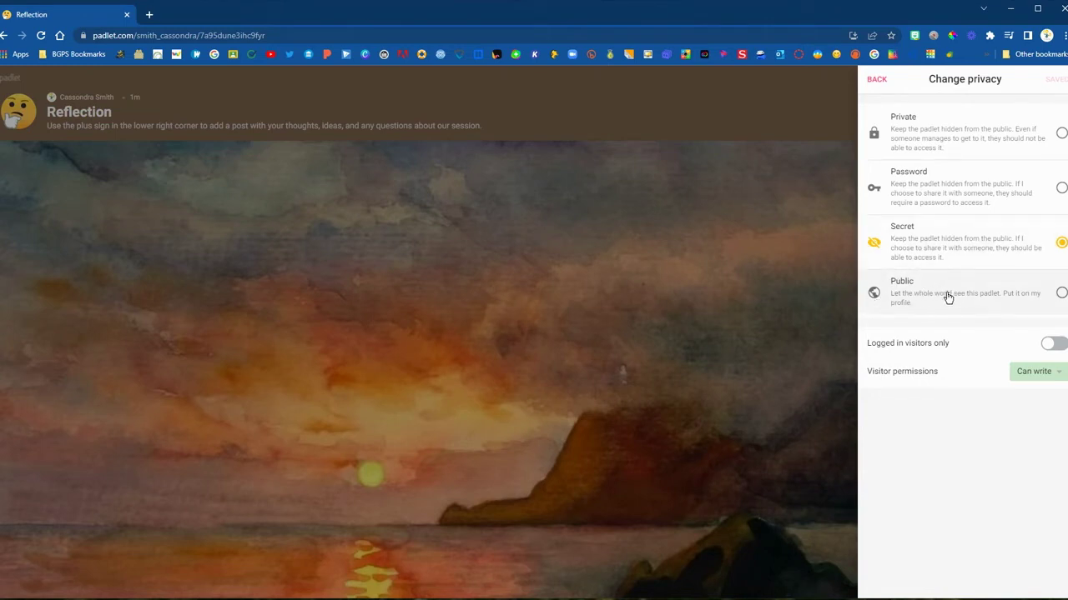
- Keep the visitor permission at Can write and return to the Share panel
left_click(1031, 373)
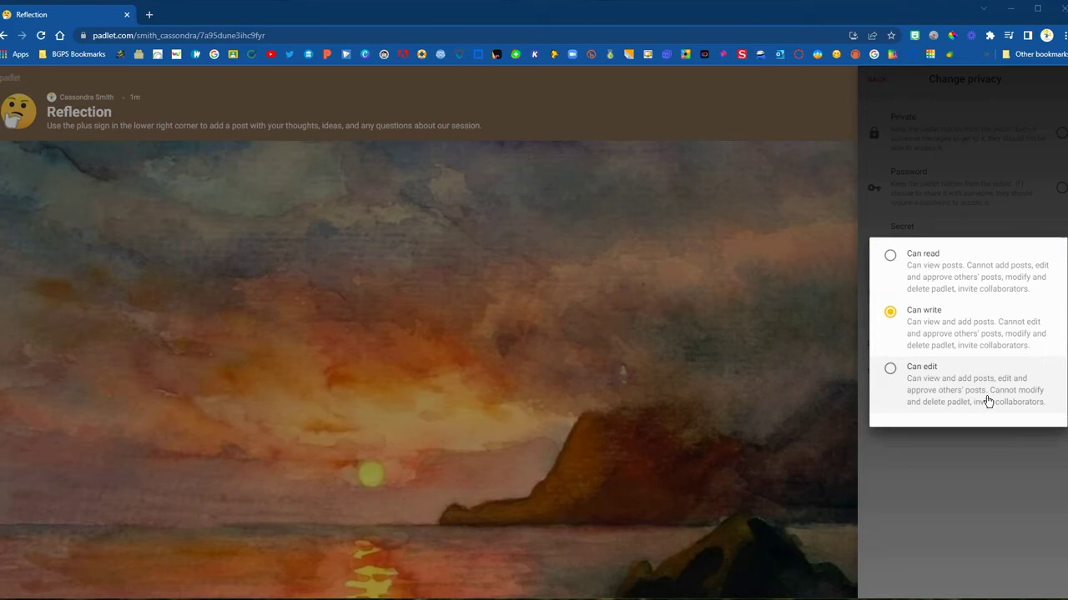
left_click(977, 460)
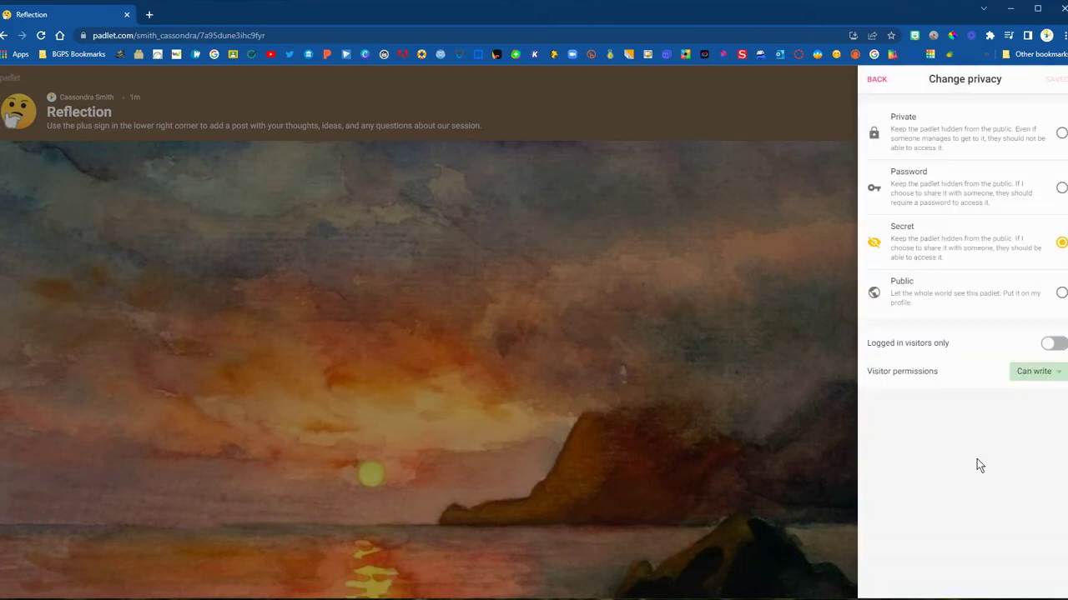
left_click(873, 82)
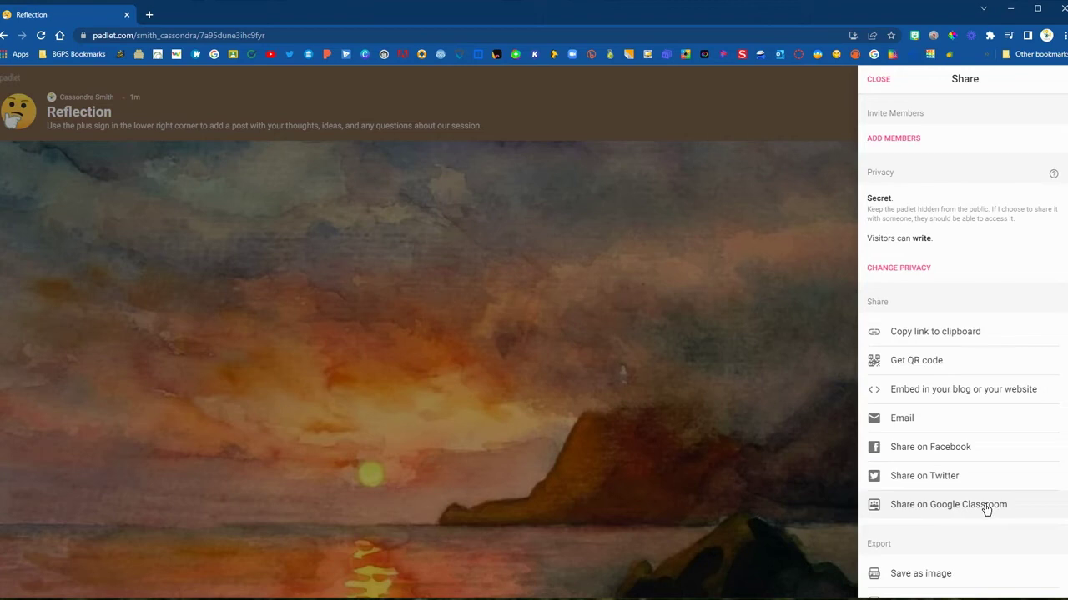
- Look over the Share panel's export and print options, then close it
scroll(985, 509, "down", 3)
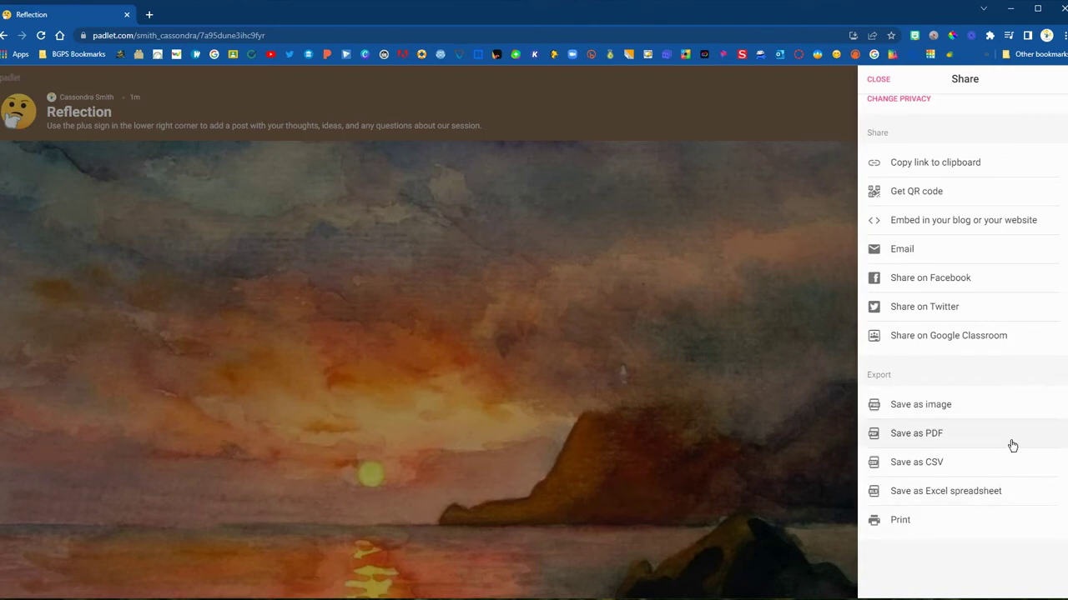
scroll(1011, 442, "up", 3)
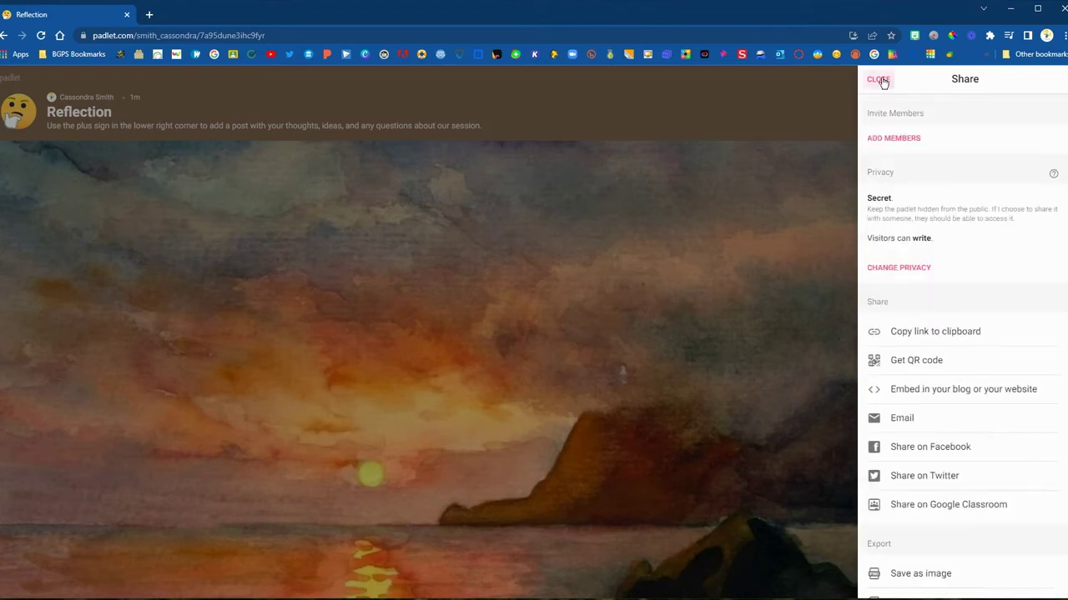
left_click(880, 79)
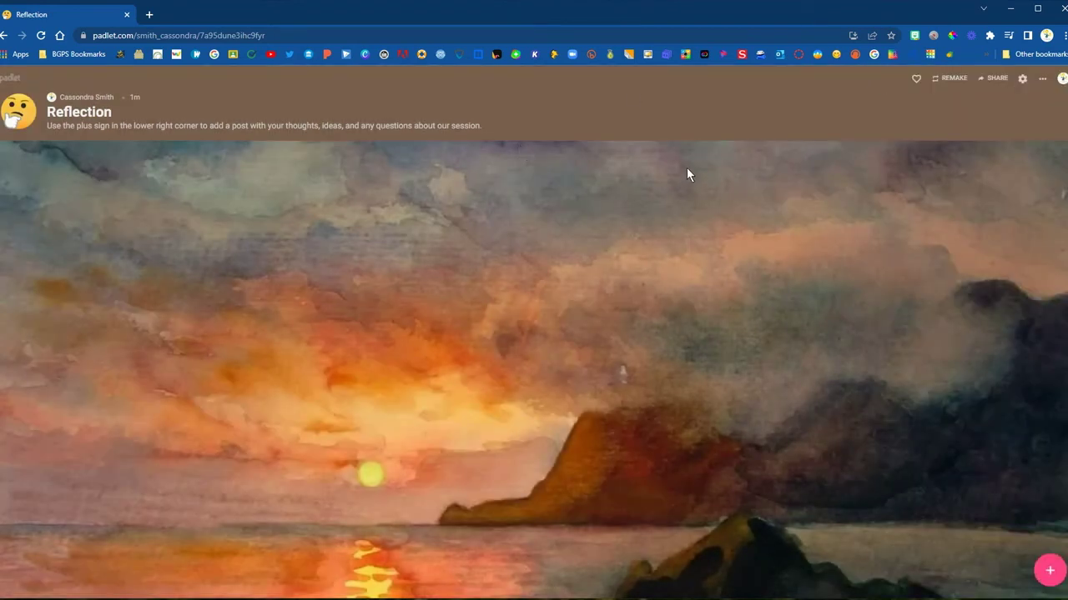
- Create a new Shelf padlet titled Biome KWL with a description and a tree emoji icon
left_click(7, 40)
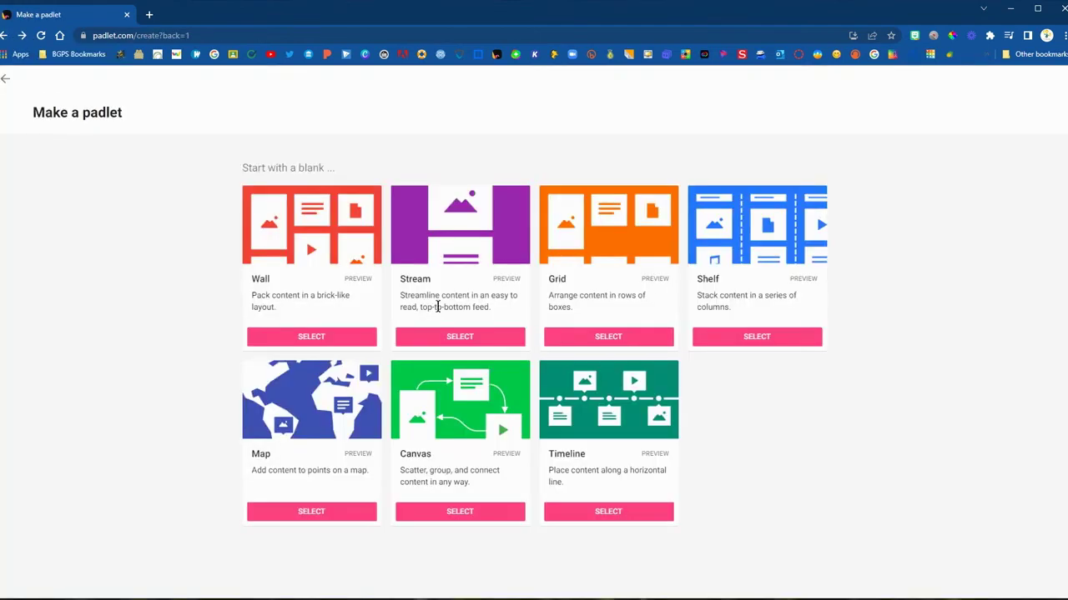
left_click(753, 338)
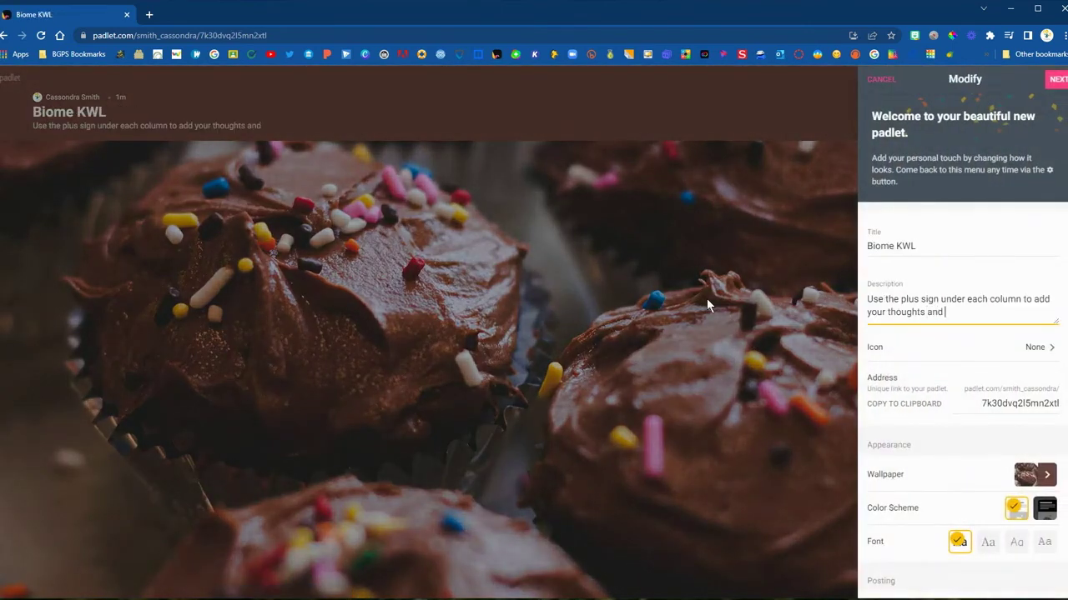
type("questions.")
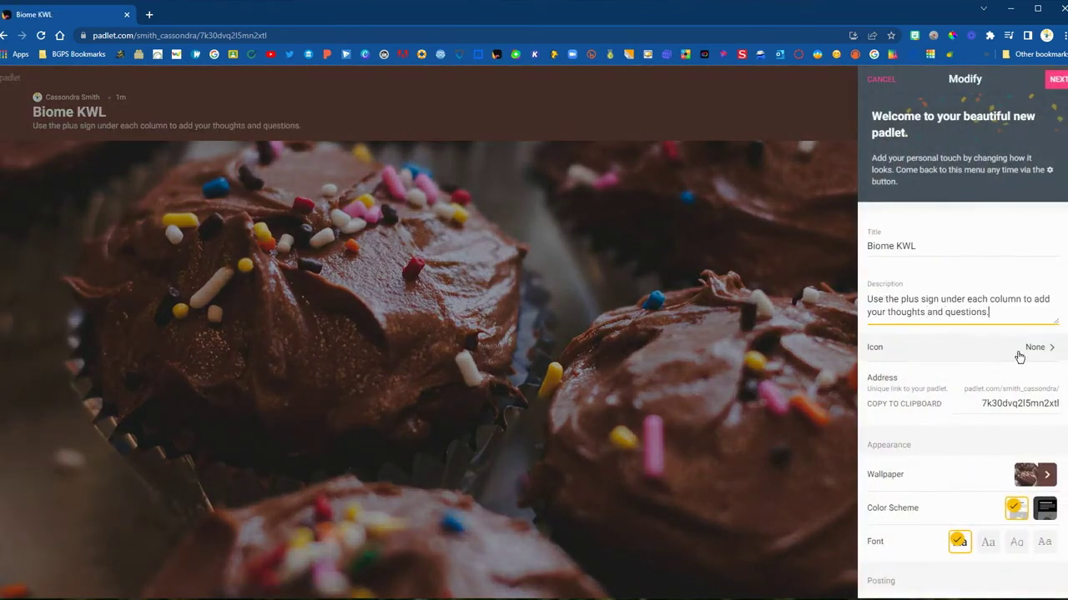
left_click(1027, 350)
left_click(920, 175)
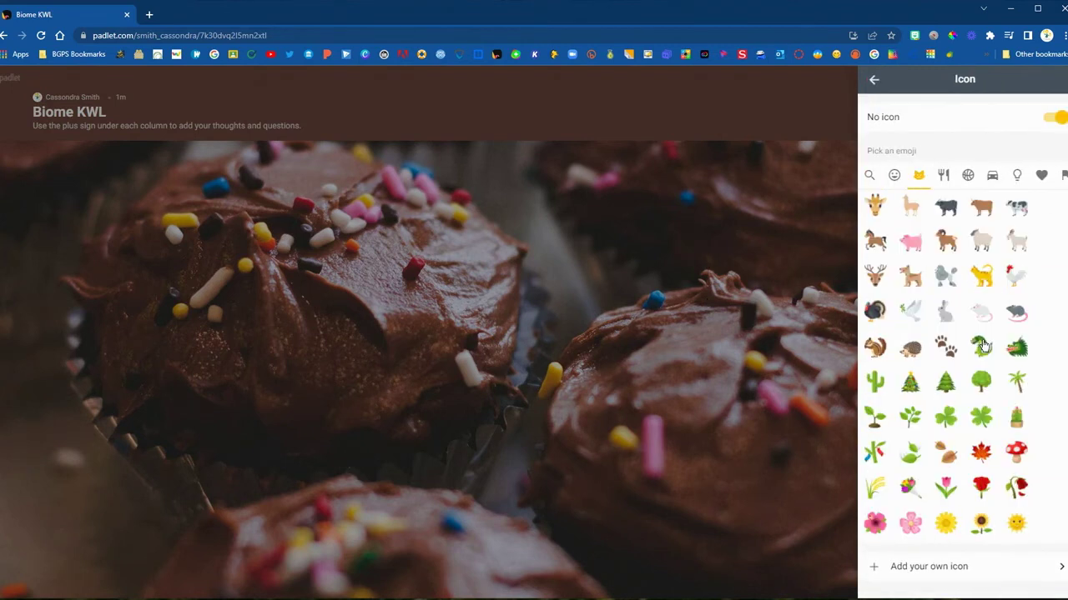
left_click(981, 384)
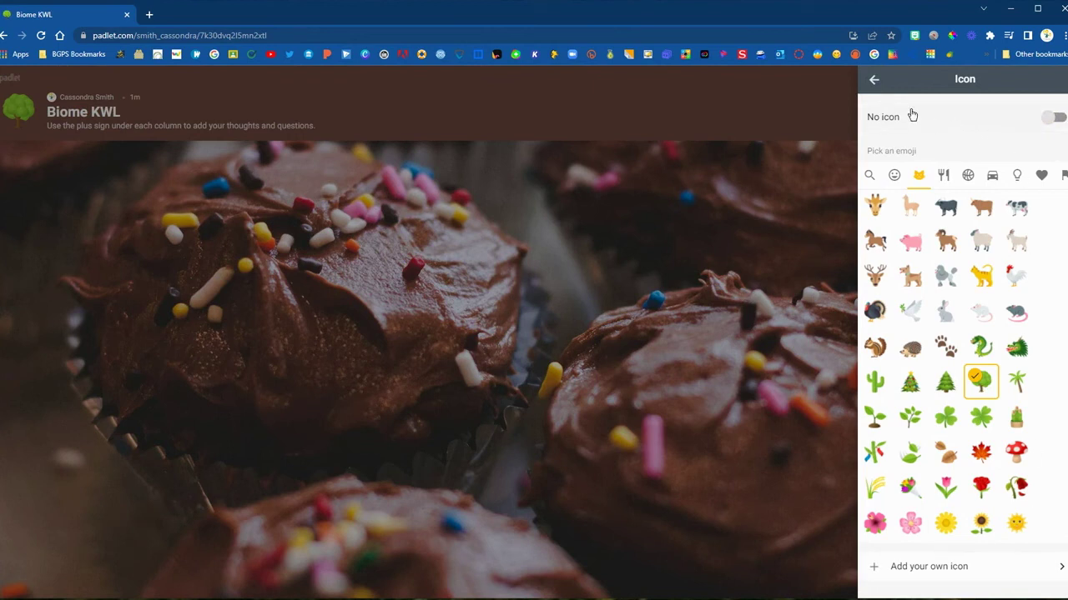
left_click(875, 81)
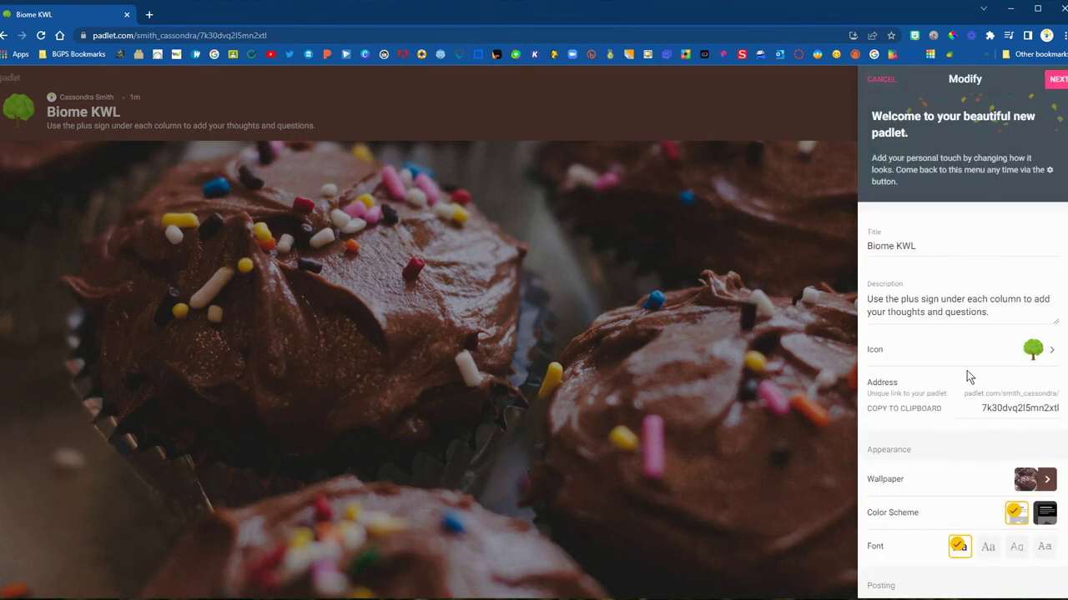
- Set the wallpaper to the Grass picture and begin posting on the padlet
scroll(965, 376, "down", 3)
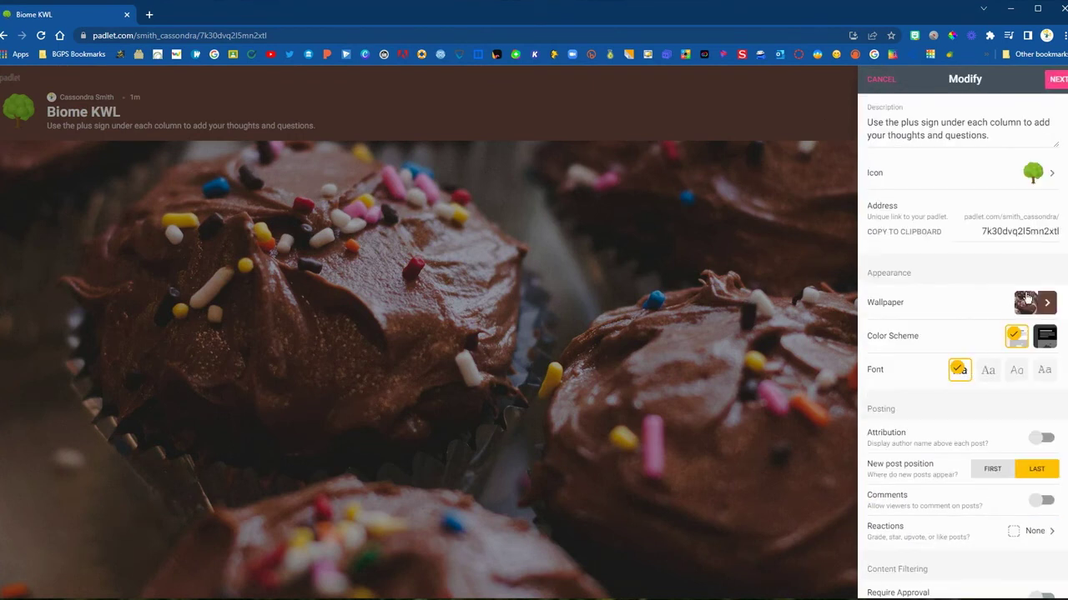
left_click(1022, 305)
left_click(929, 206)
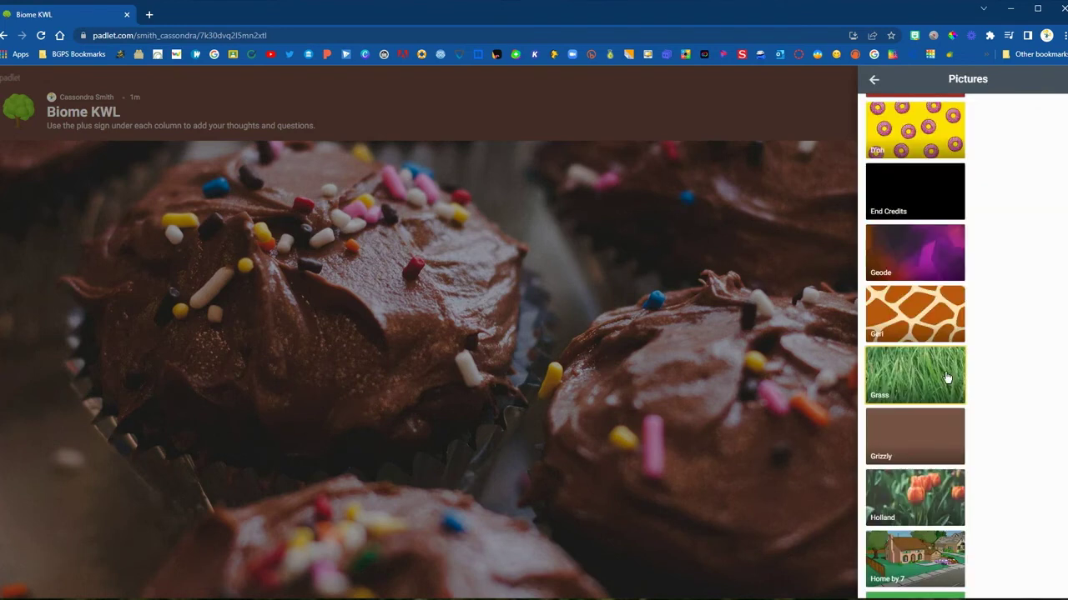
left_click(947, 378)
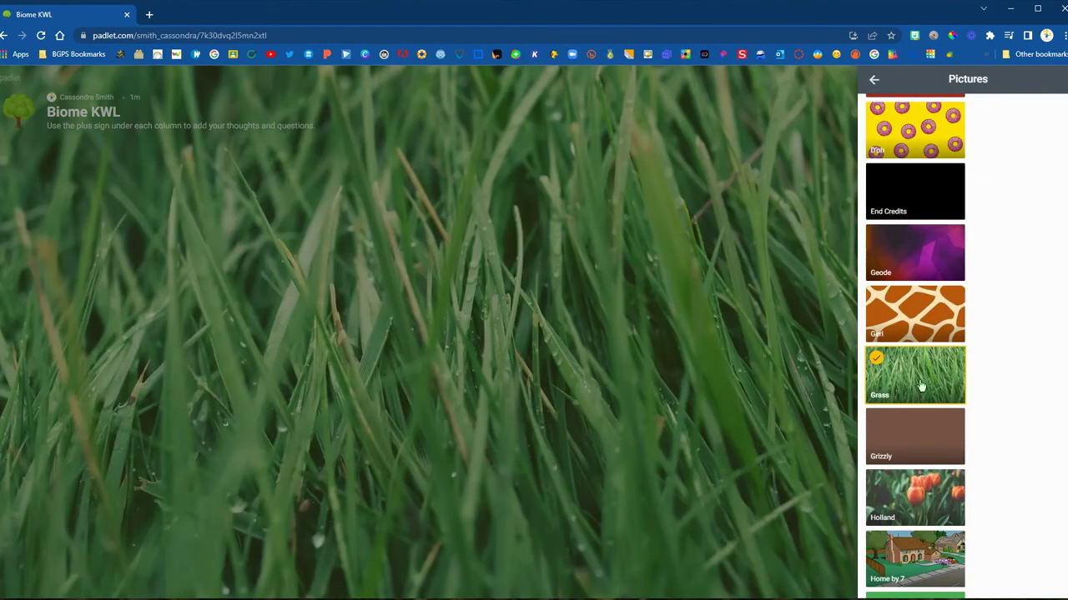
left_click(1063, 81)
left_click(974, 238)
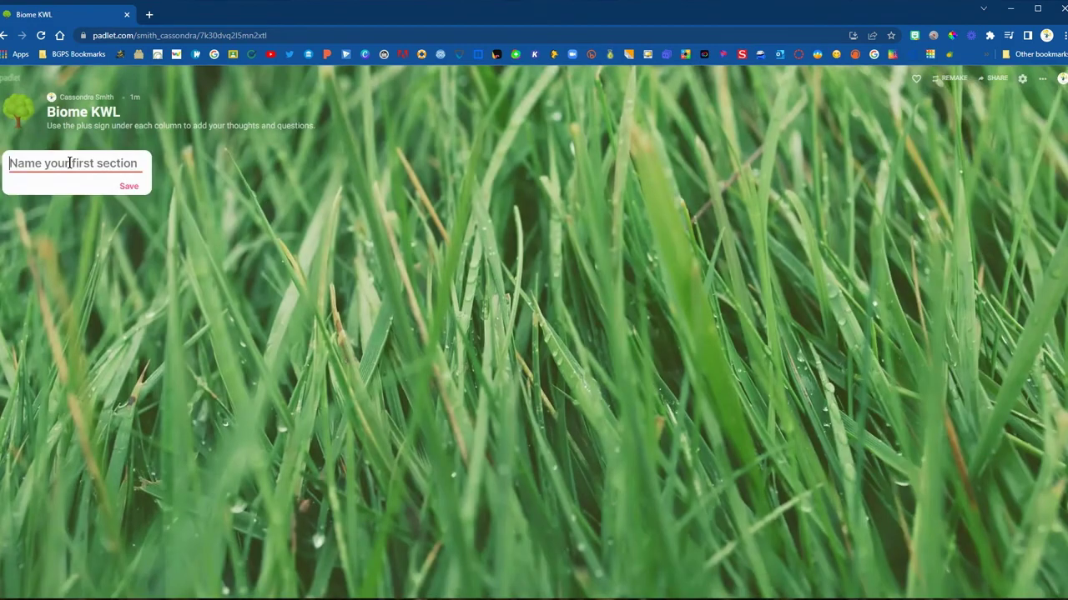
- Add sections 'What I already know about' and 'What I want to know about biomes', then save a third
type("What I a")
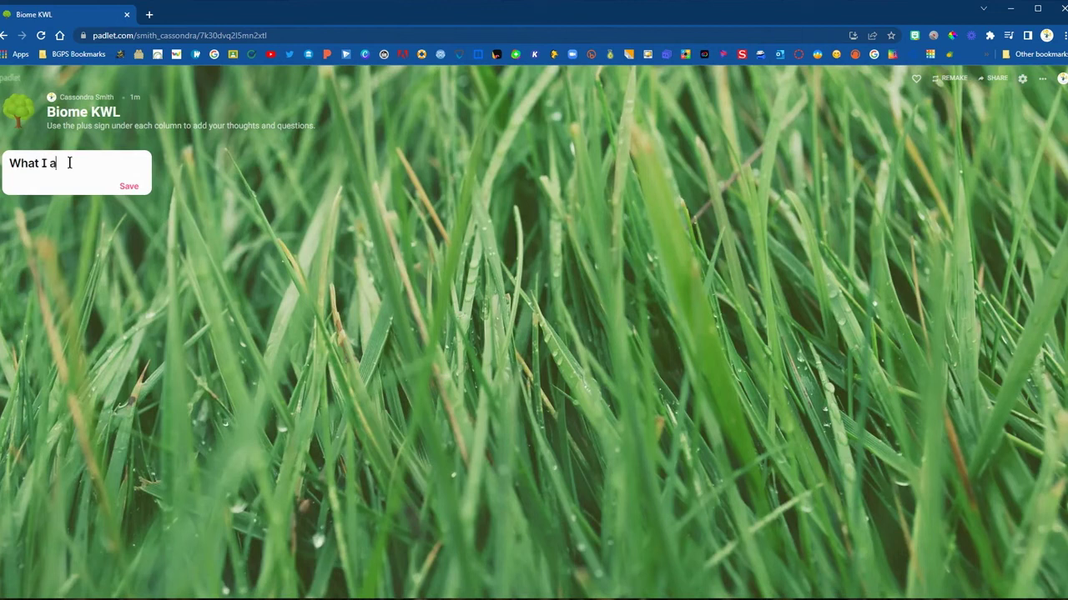
type("lready know about biomes")
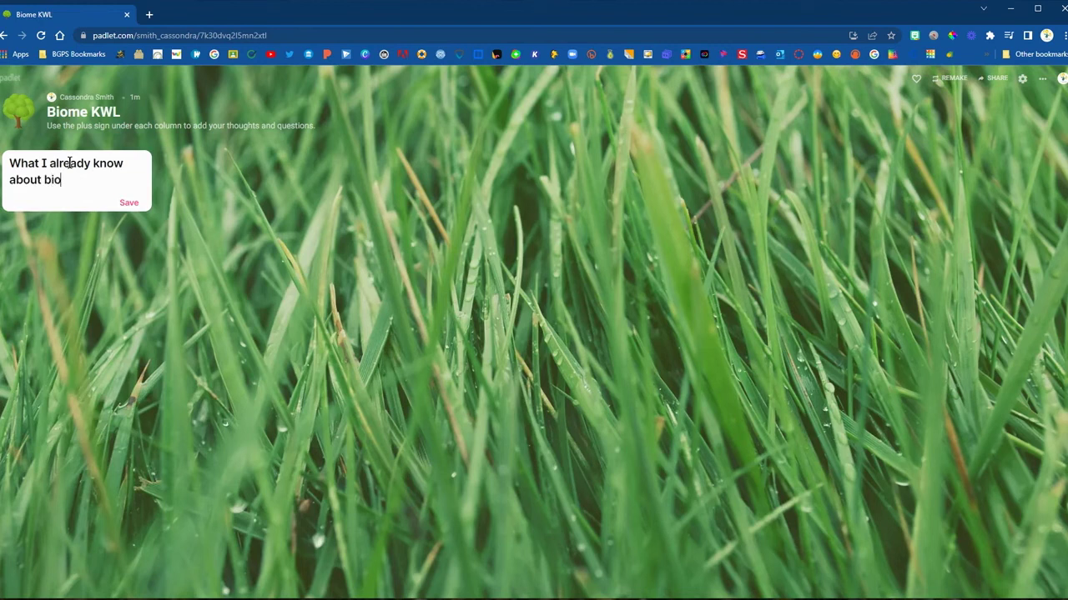
left_click(128, 204)
left_click(220, 164)
type("W")
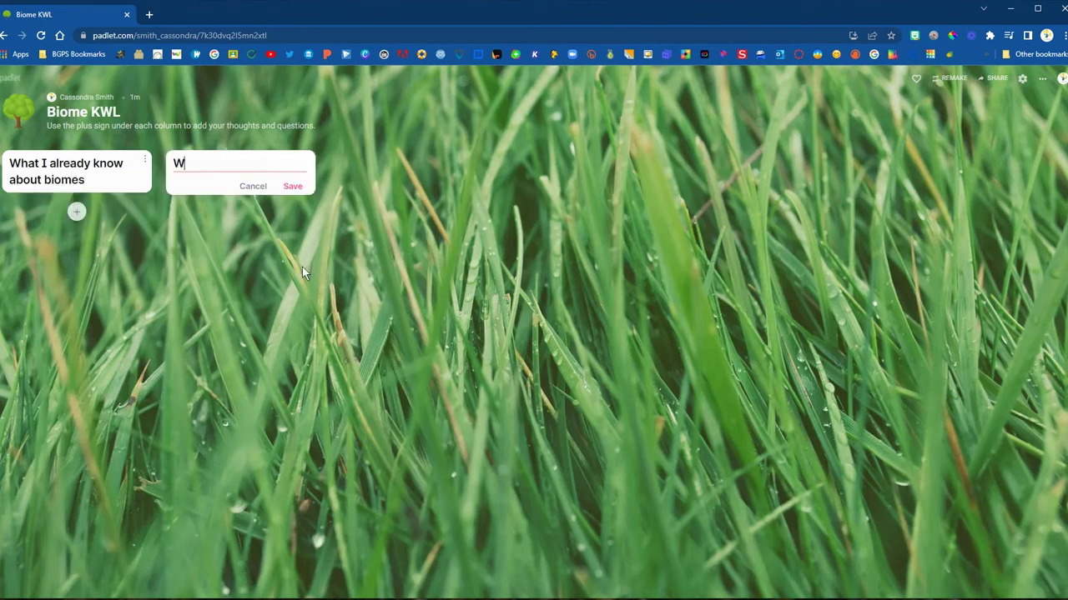
type("hat I want t")
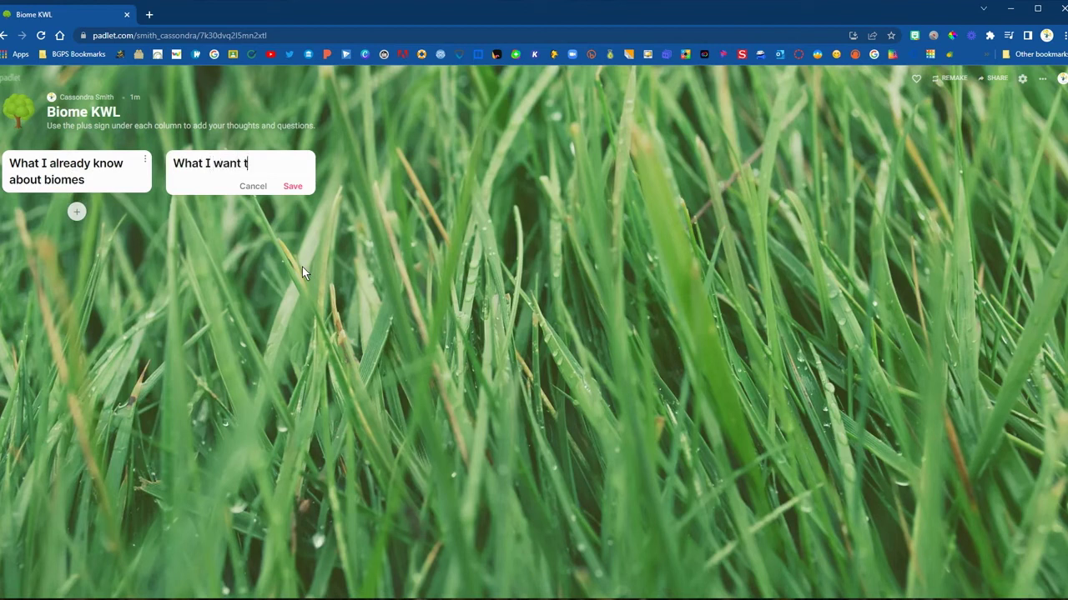
type("o know about")
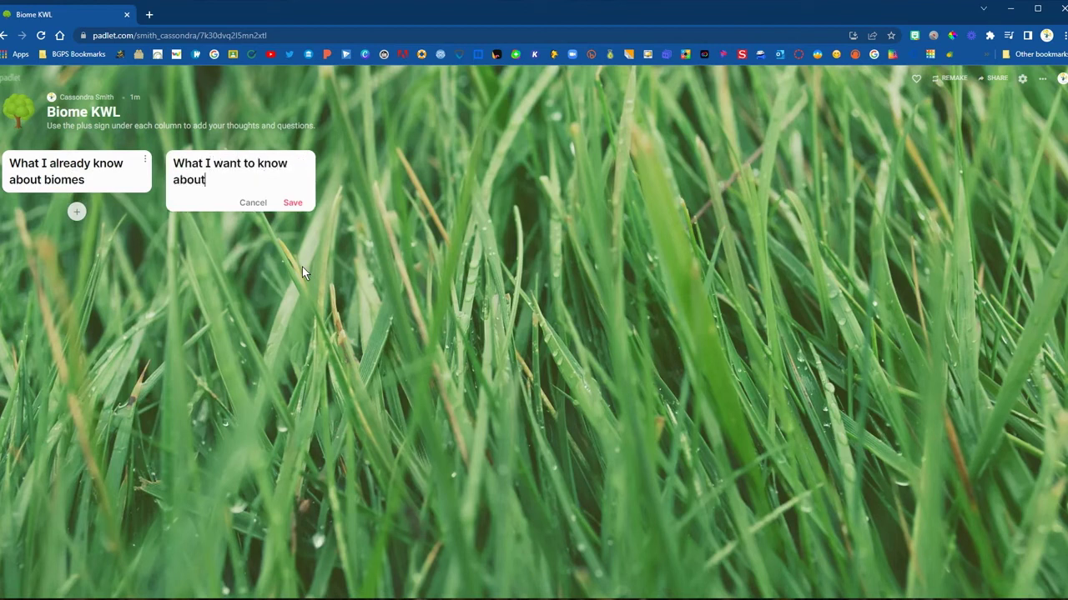
type(" biomes")
left_click(293, 203)
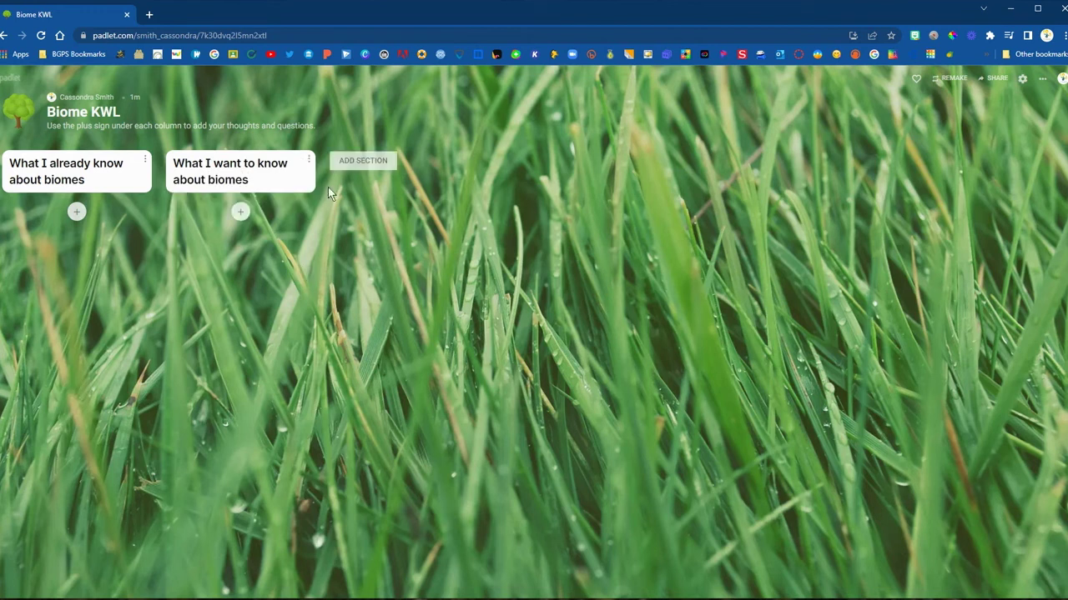
left_click(359, 161)
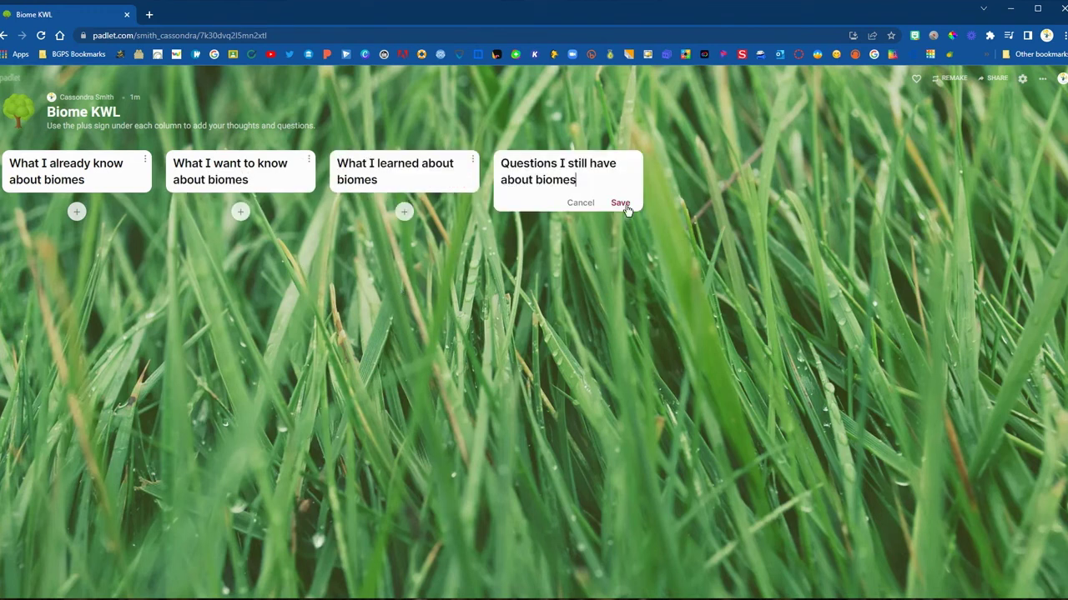
left_click(621, 204)
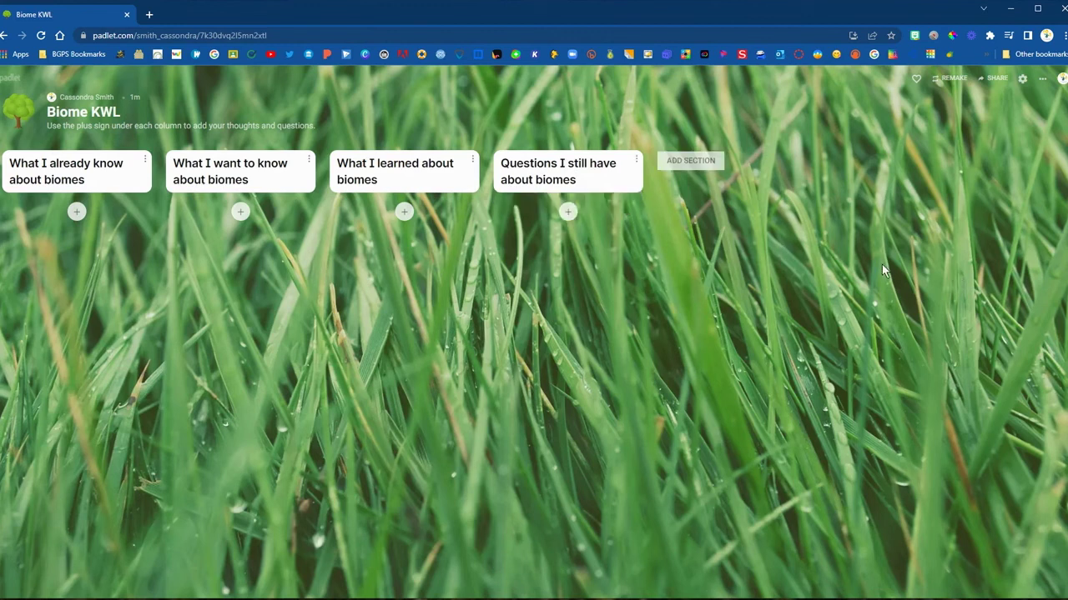
left_click(987, 82)
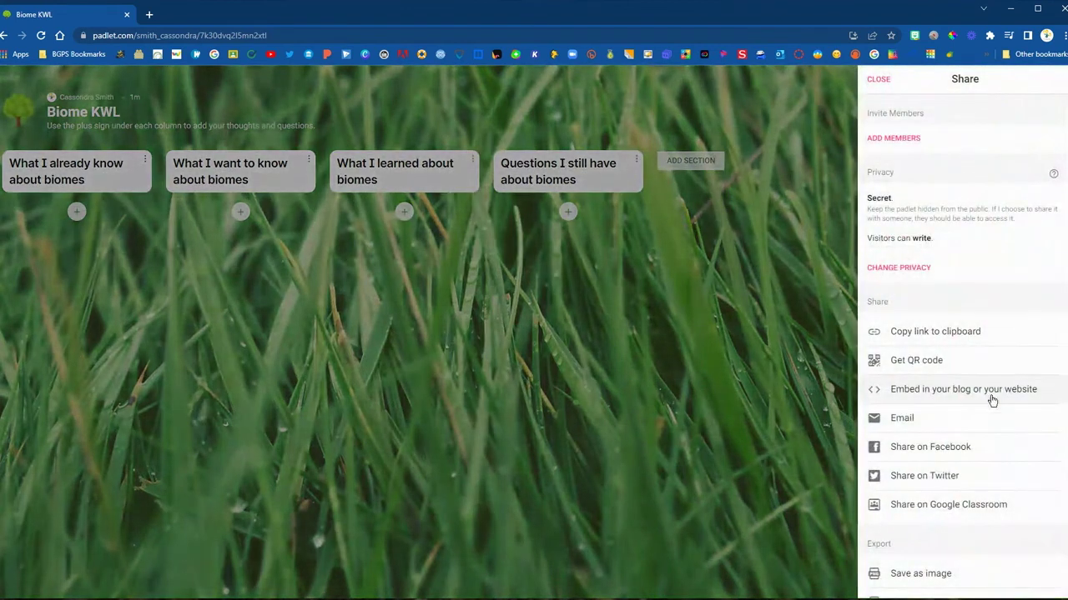
left_click(880, 79)
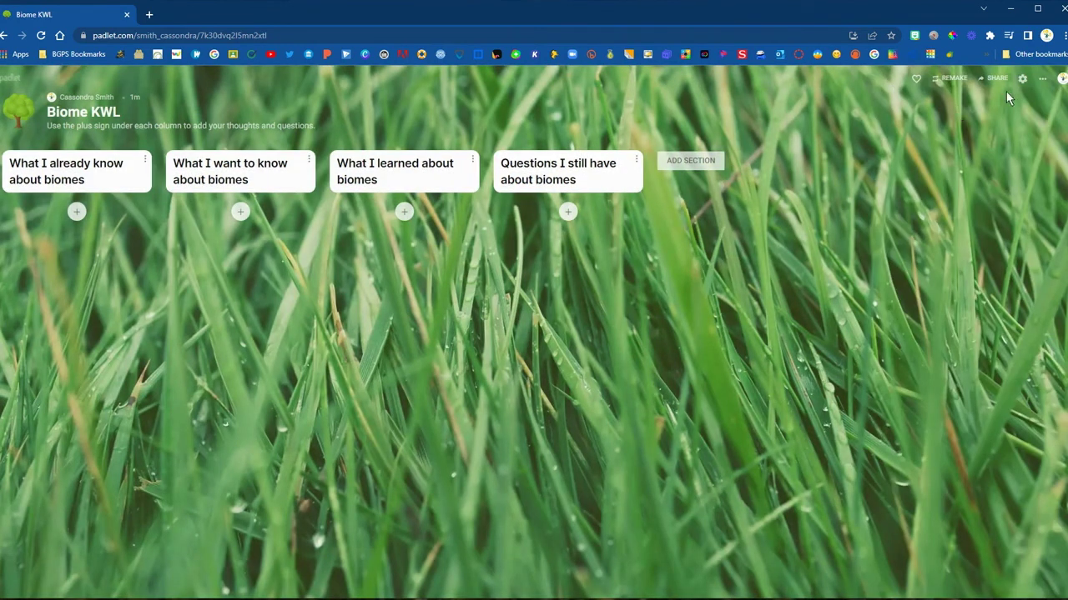
left_click(1041, 81)
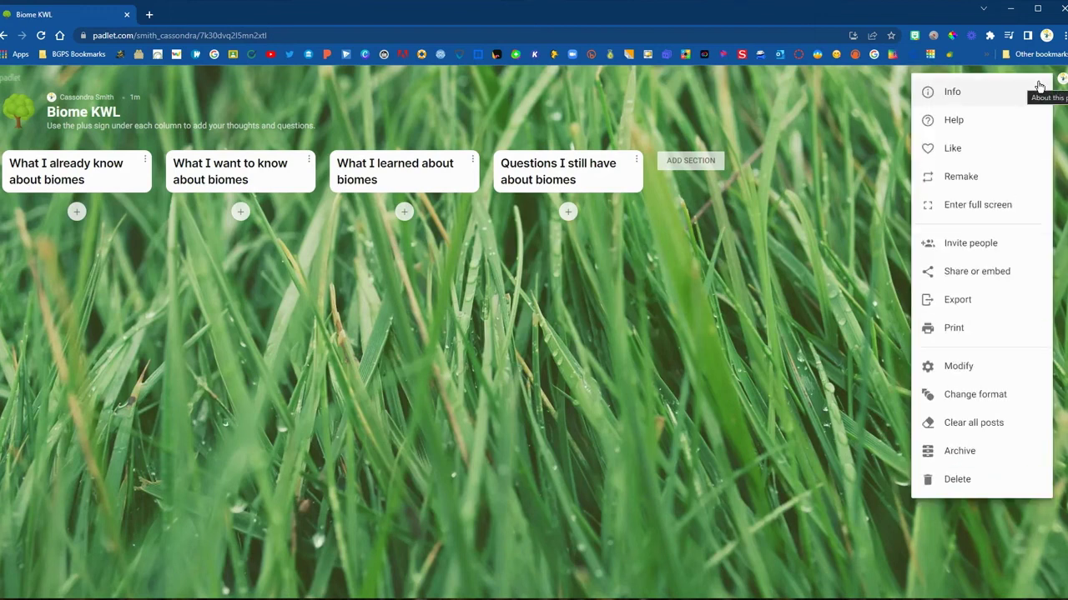